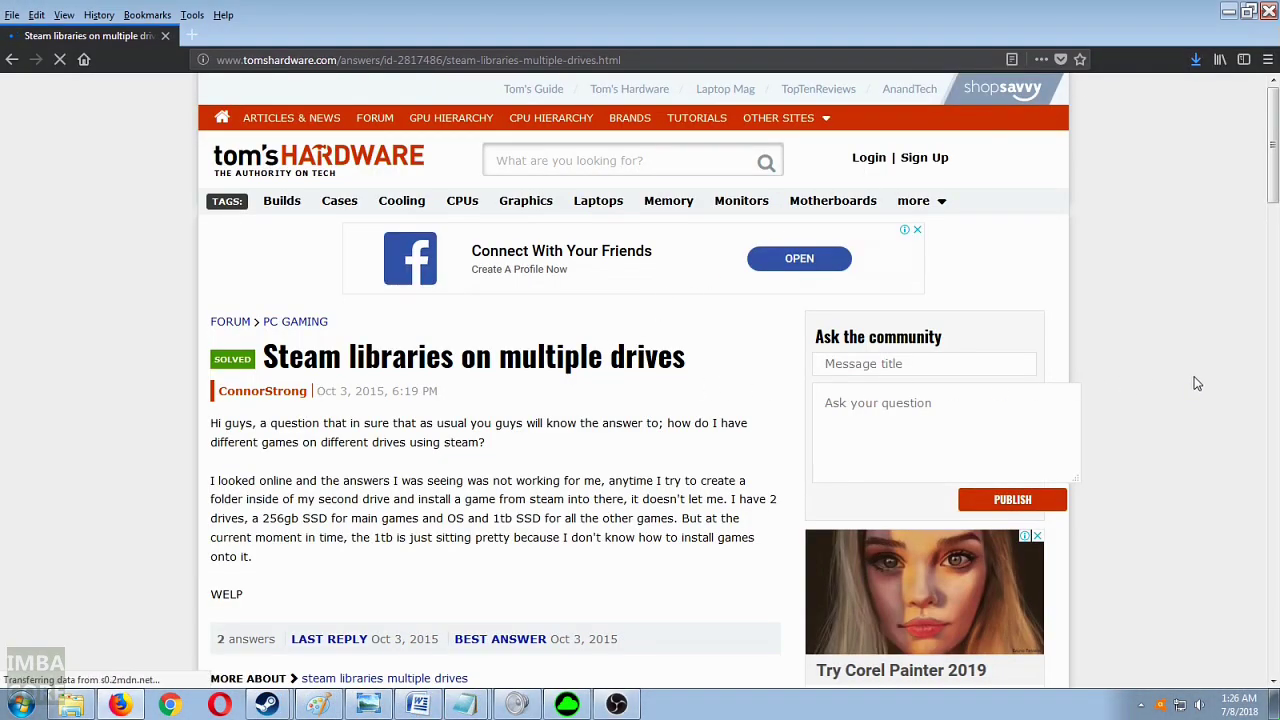
# - Read the forum thread's best answer on adding a Steam library folder, highlighting its list of client menu steps
pyautogui.scroll(-5, 1188, 381)
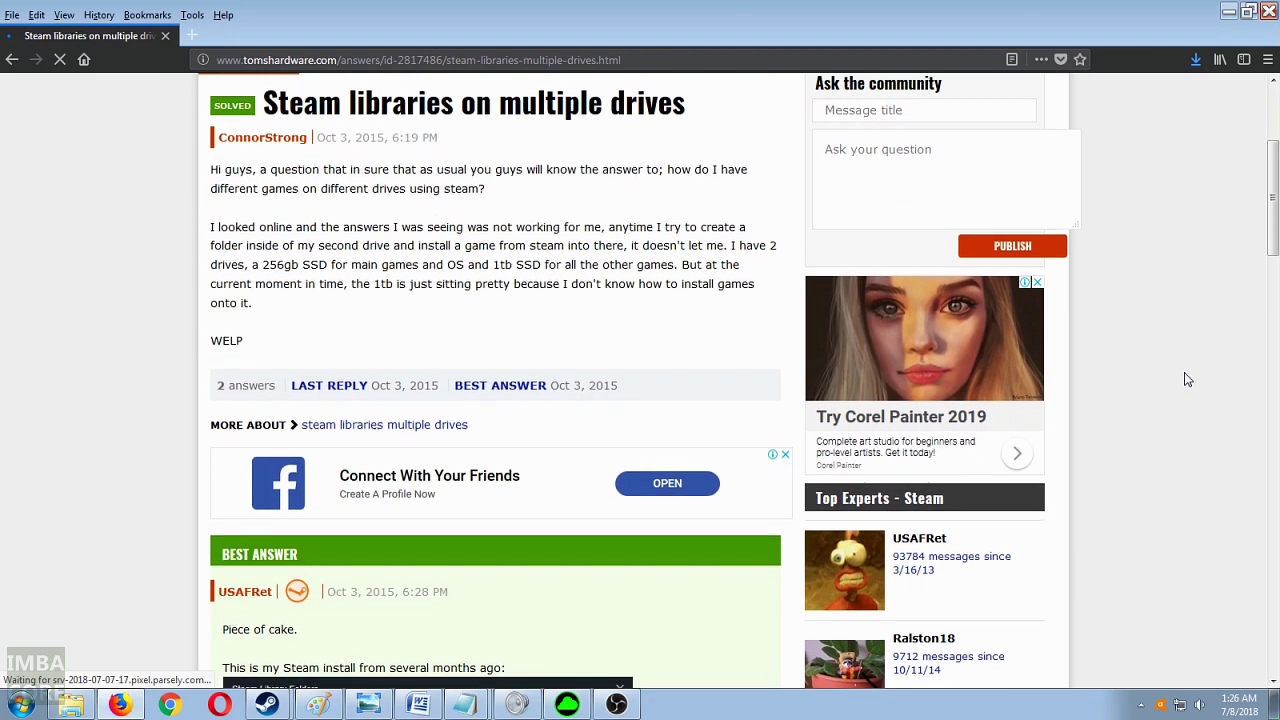
pyautogui.scroll(-4, 1185, 377)
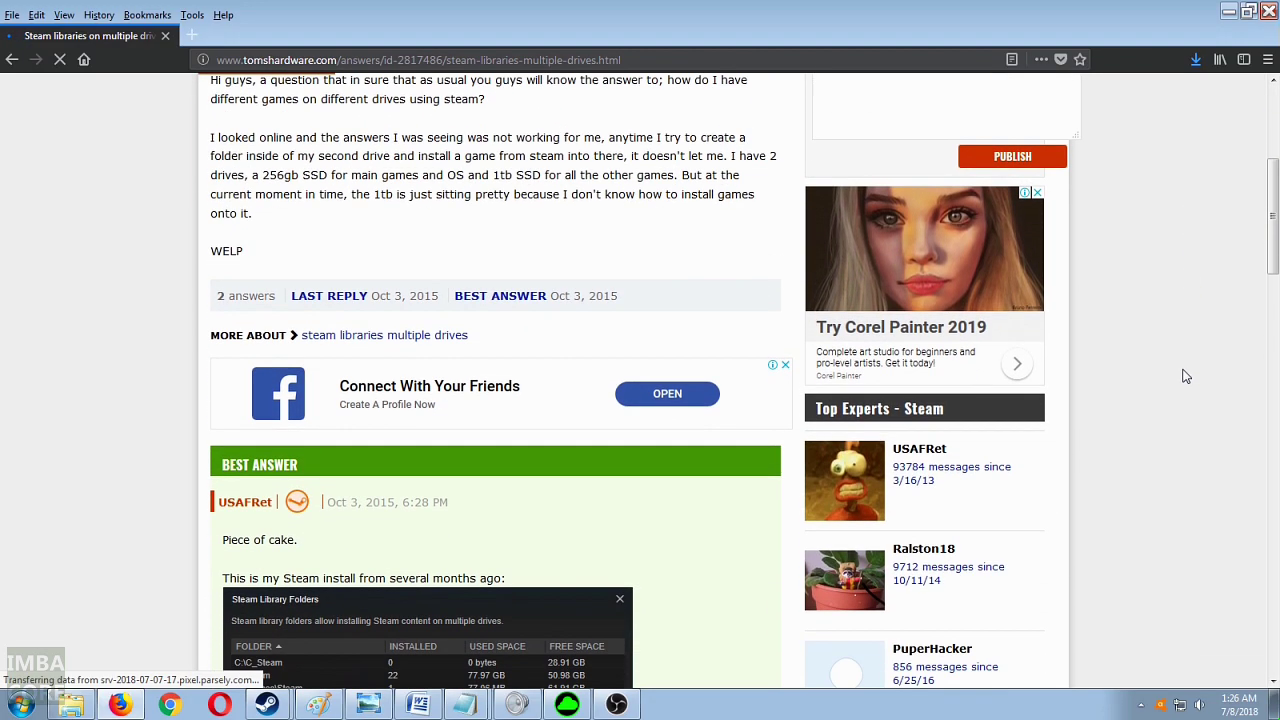
pyautogui.scroll(-3, 1185, 377)
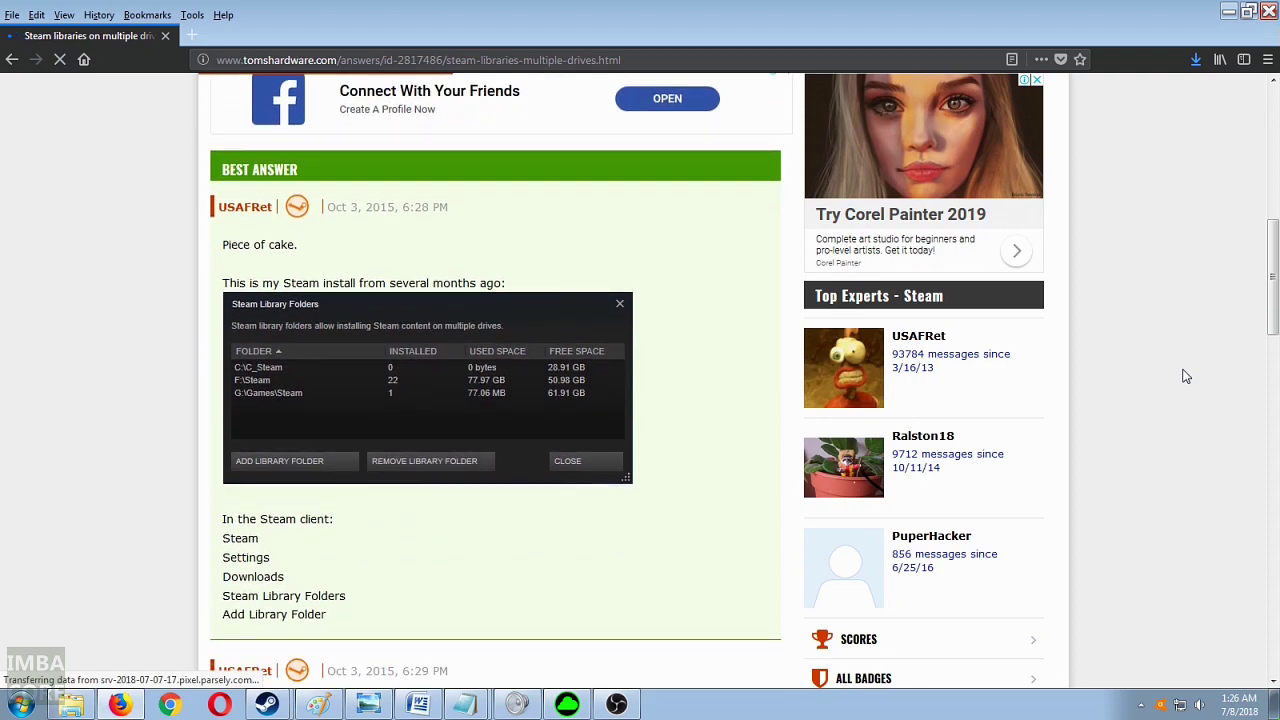
pyautogui.moveTo(227, 518); pyautogui.dragTo(360, 630)
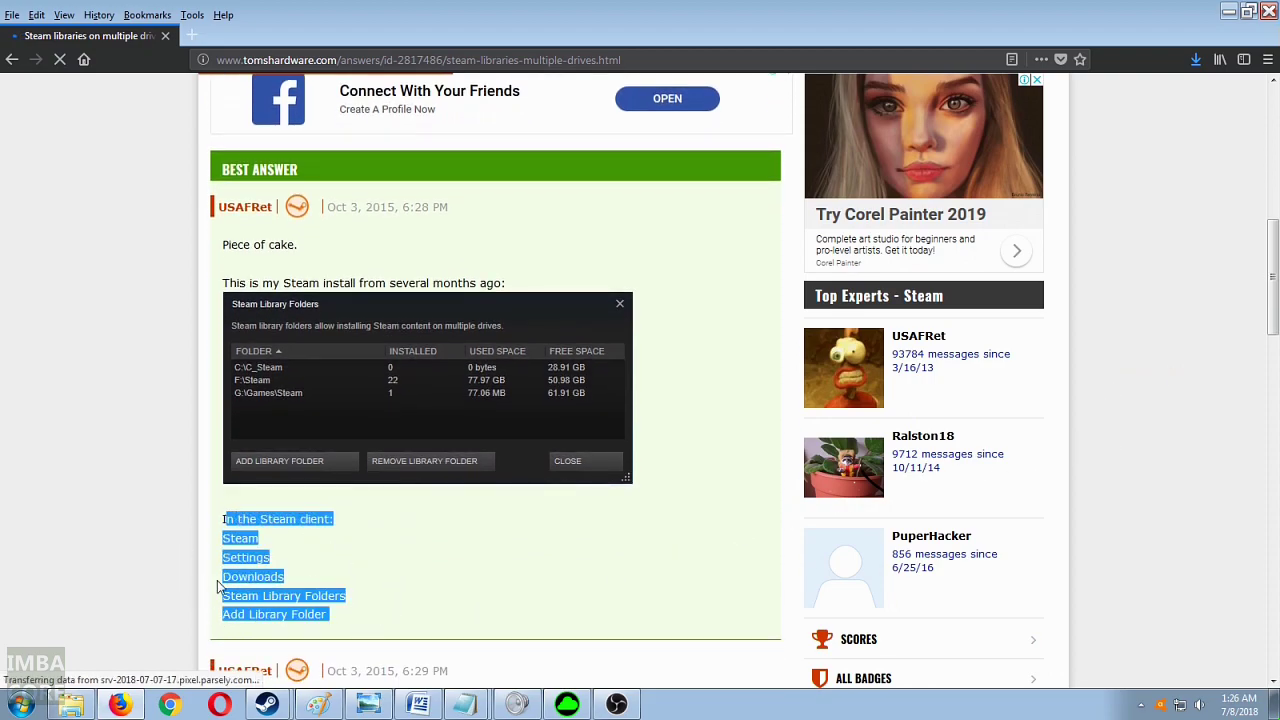
pyautogui.click(172, 565)
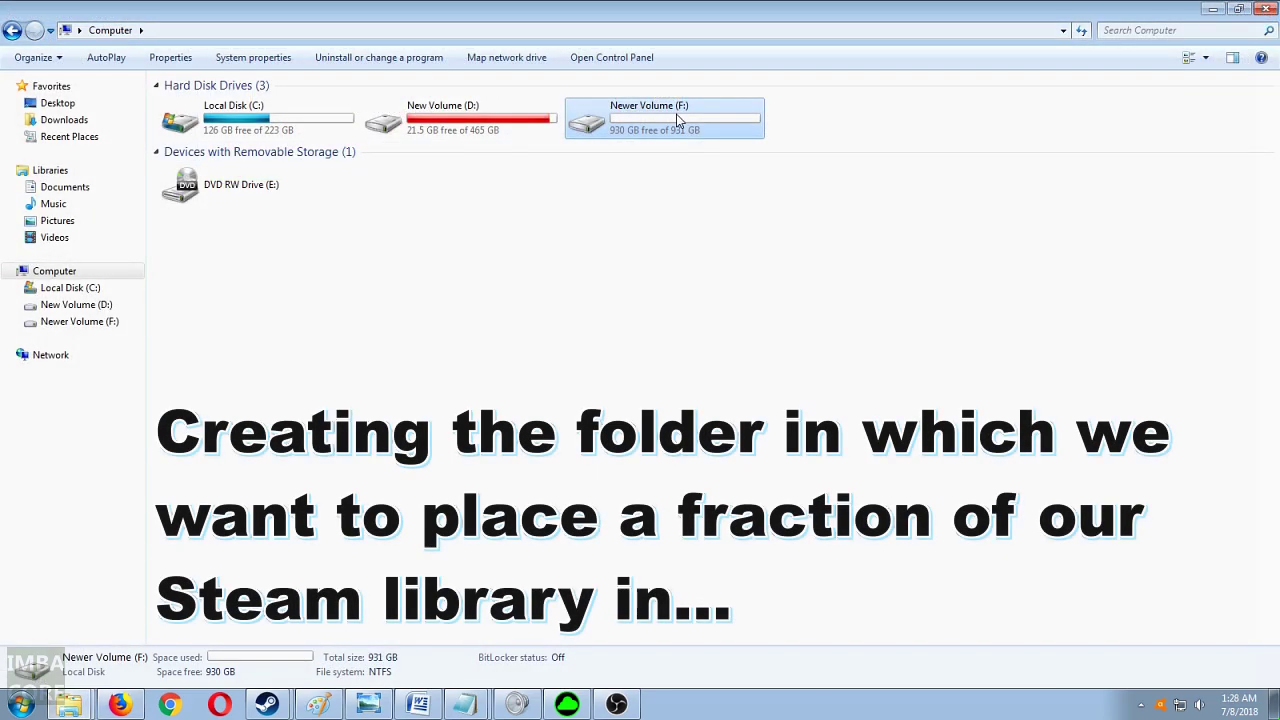
# - Create a folder named "Steam Library F 1" in the root of Newer Volume (F:)
pyautogui.doubleClick(665, 118)
pyautogui.rightClick(339, 150)
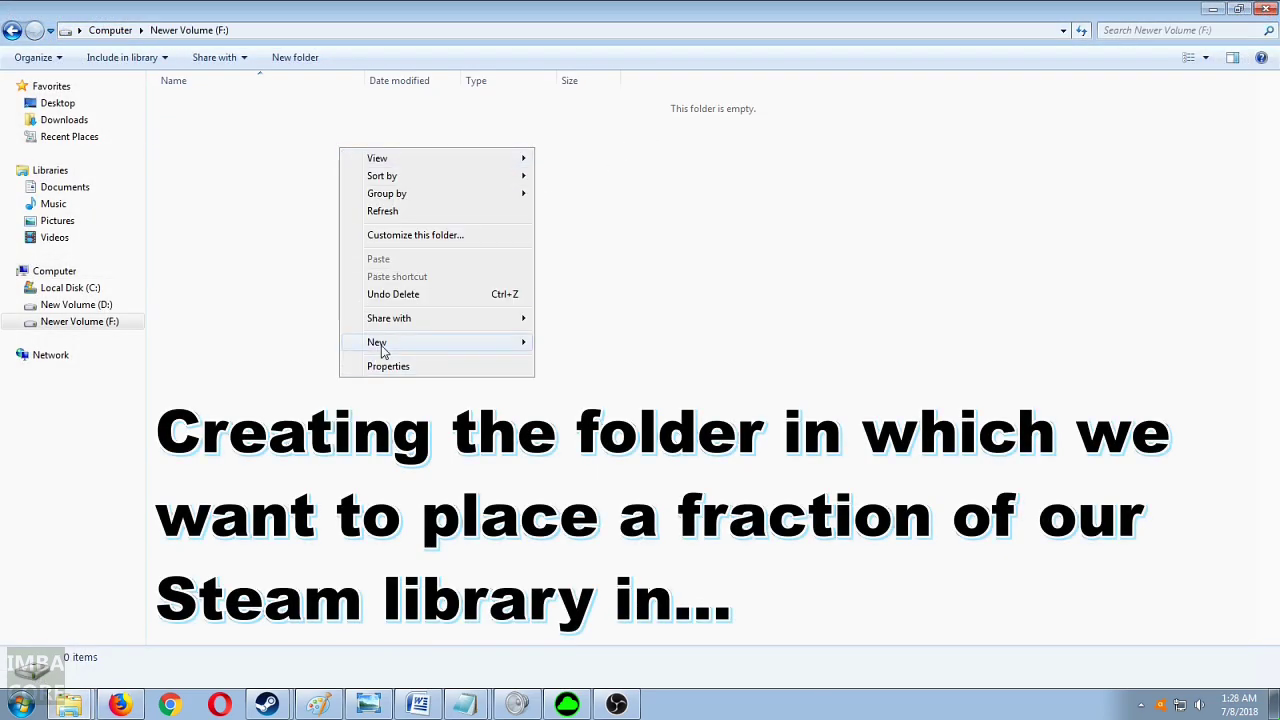
pyautogui.moveTo(520, 343)
pyautogui.click(590, 345)
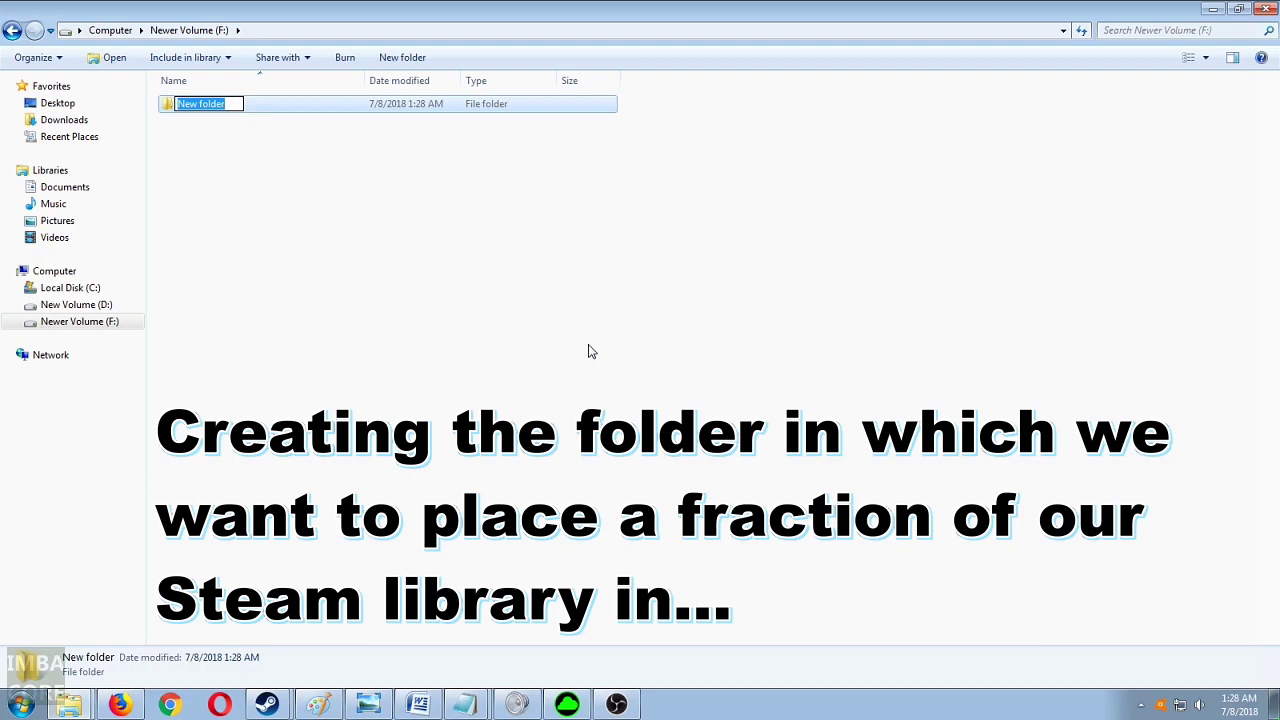
pyautogui.write('Steam')
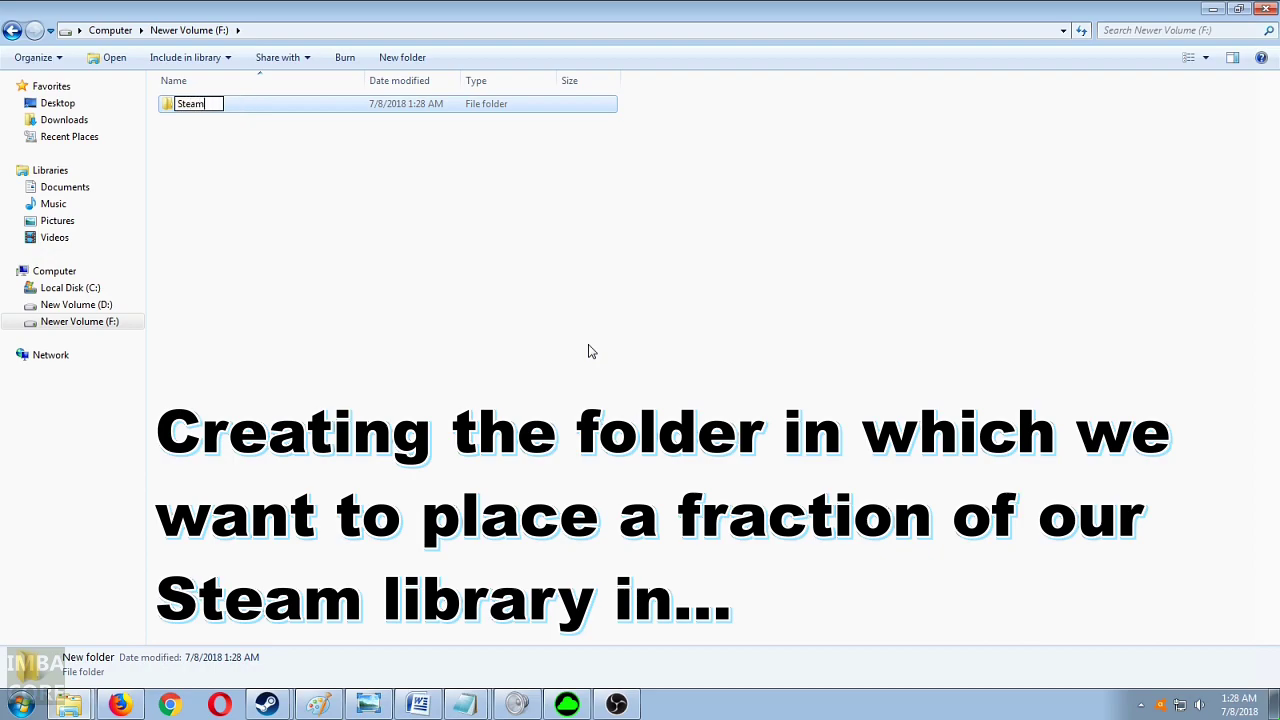
pyautogui.write(' Library F 1')
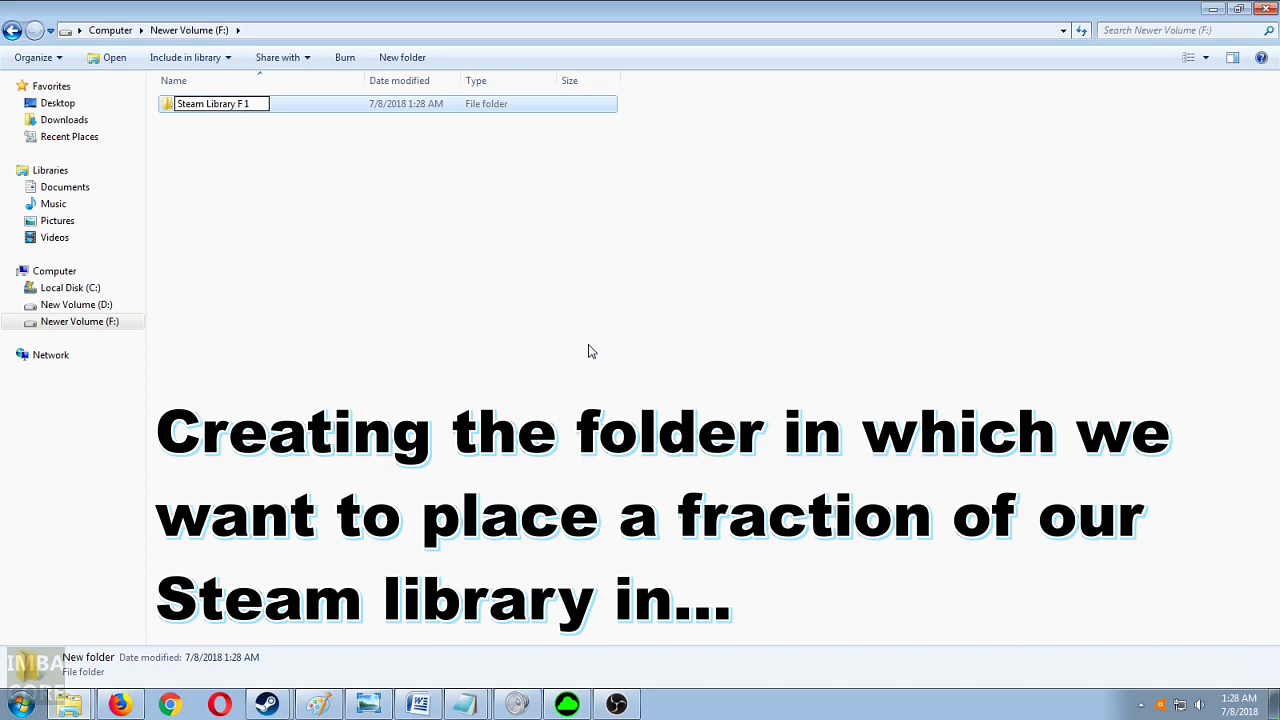
pyautogui.click(257, 243)
# - Create a second folder named "Steam Library F 2" in the root of drive F:
pyautogui.rightClick(251, 163)
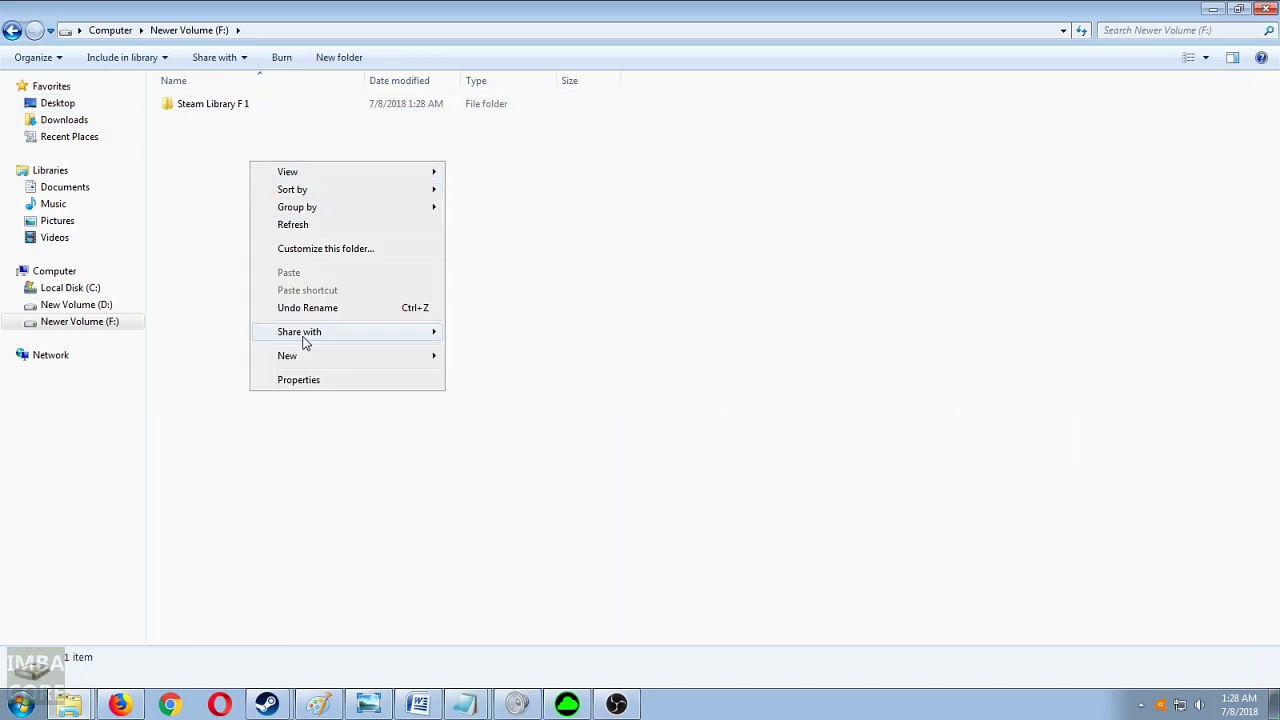
pyautogui.moveTo(311, 358)
pyautogui.click(482, 356)
pyautogui.write('Steam Library F 1')
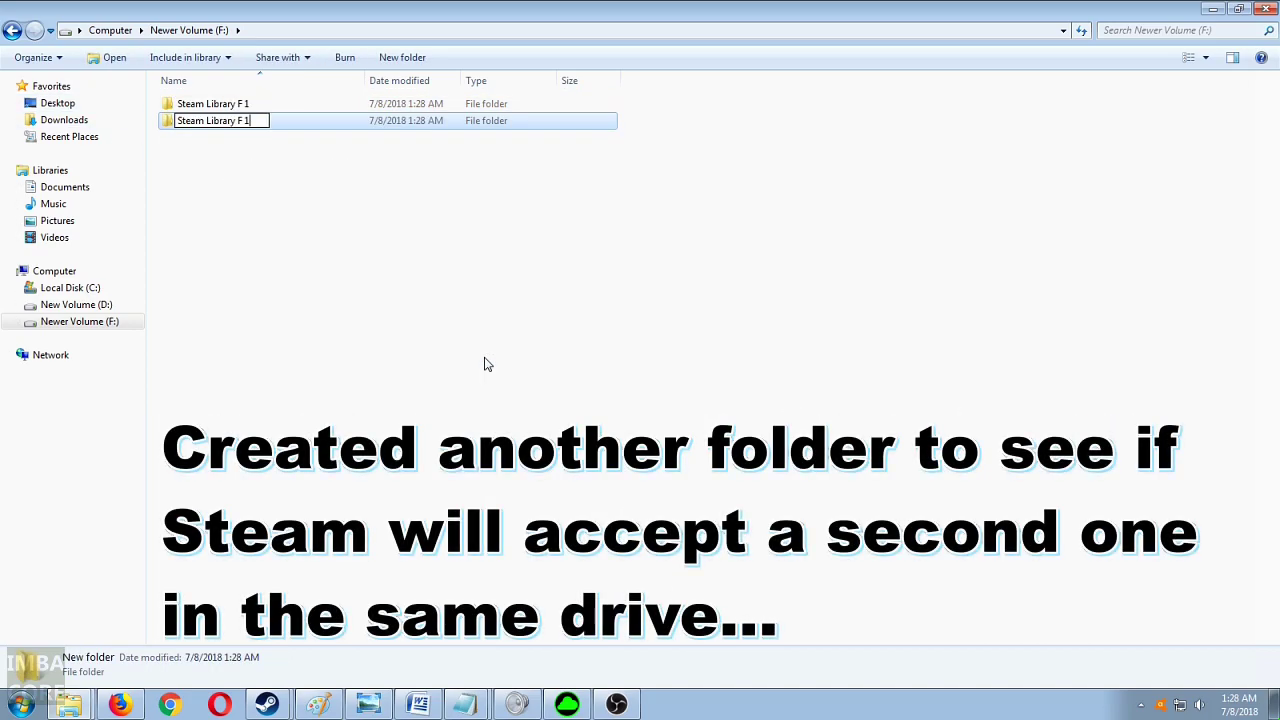
pyautogui.press('BackSpace')
pyautogui.write('2')
pyautogui.press('Return')
pyautogui.click(392, 284)
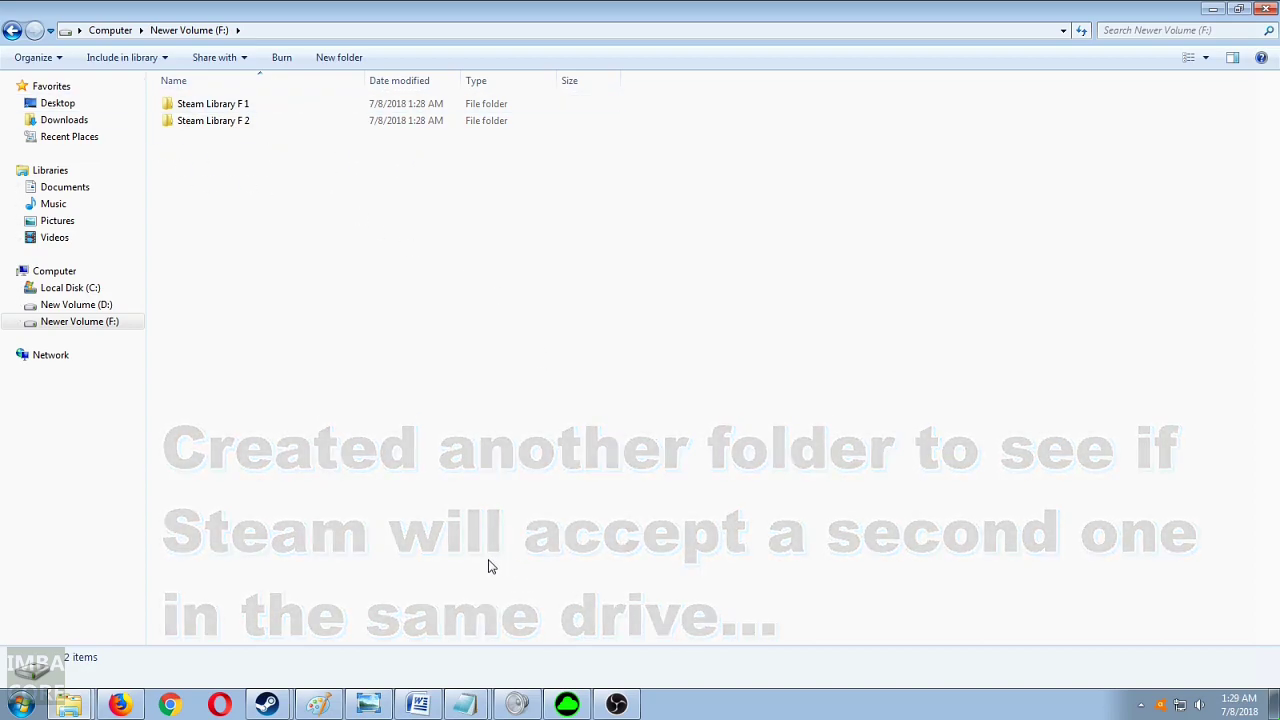
# - Switch to Steam and open the Steam Library Folders manager from the download settings
pyautogui.click(268, 706)
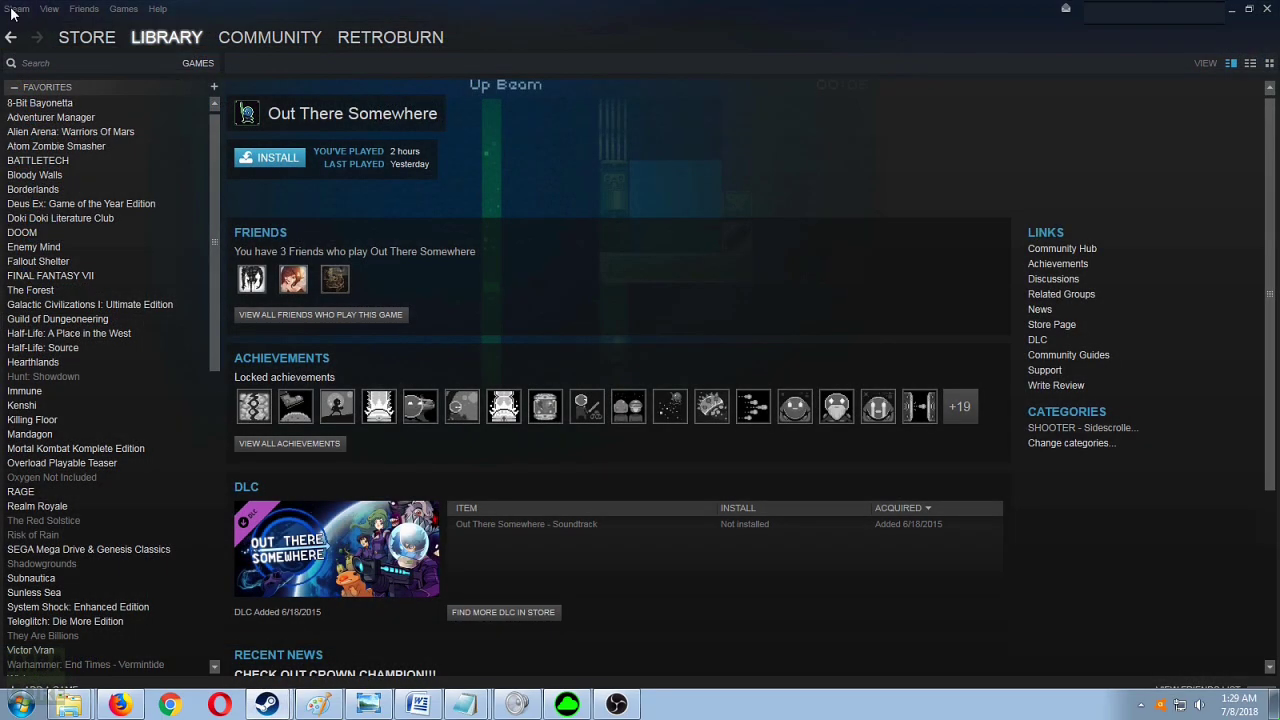
pyautogui.click(12, 9)
pyautogui.click(30, 110)
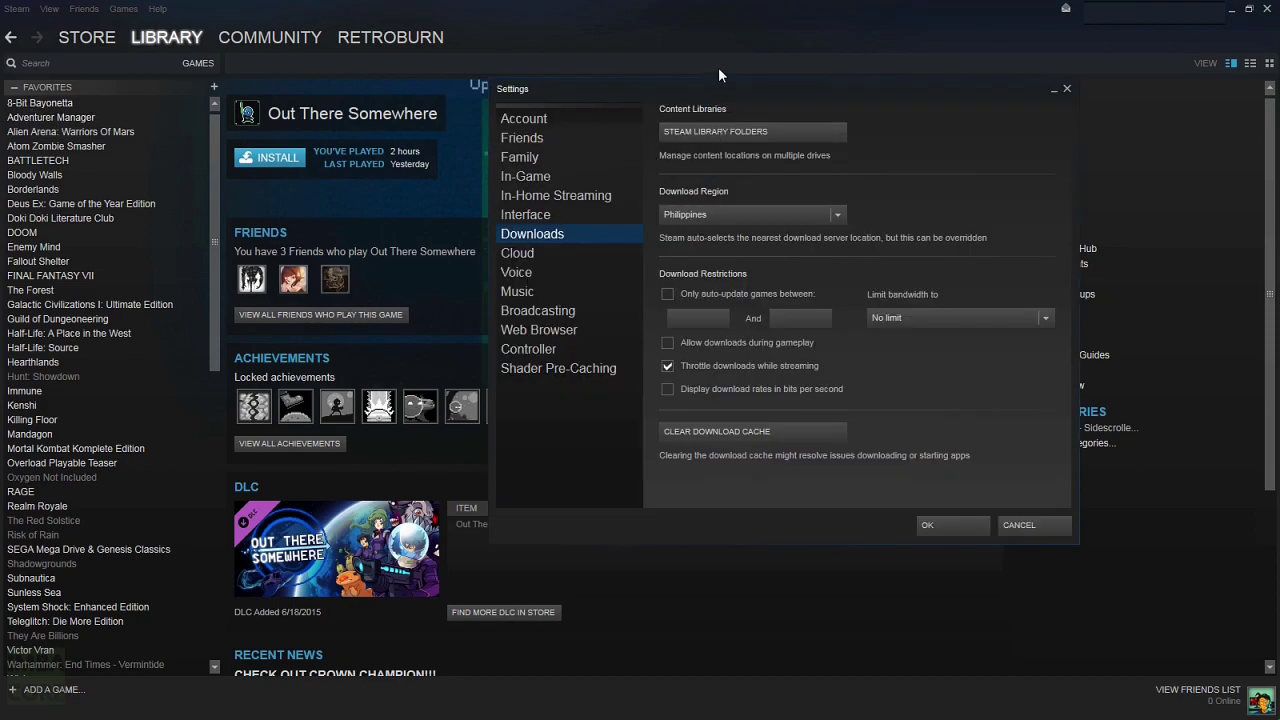
pyautogui.click(733, 130)
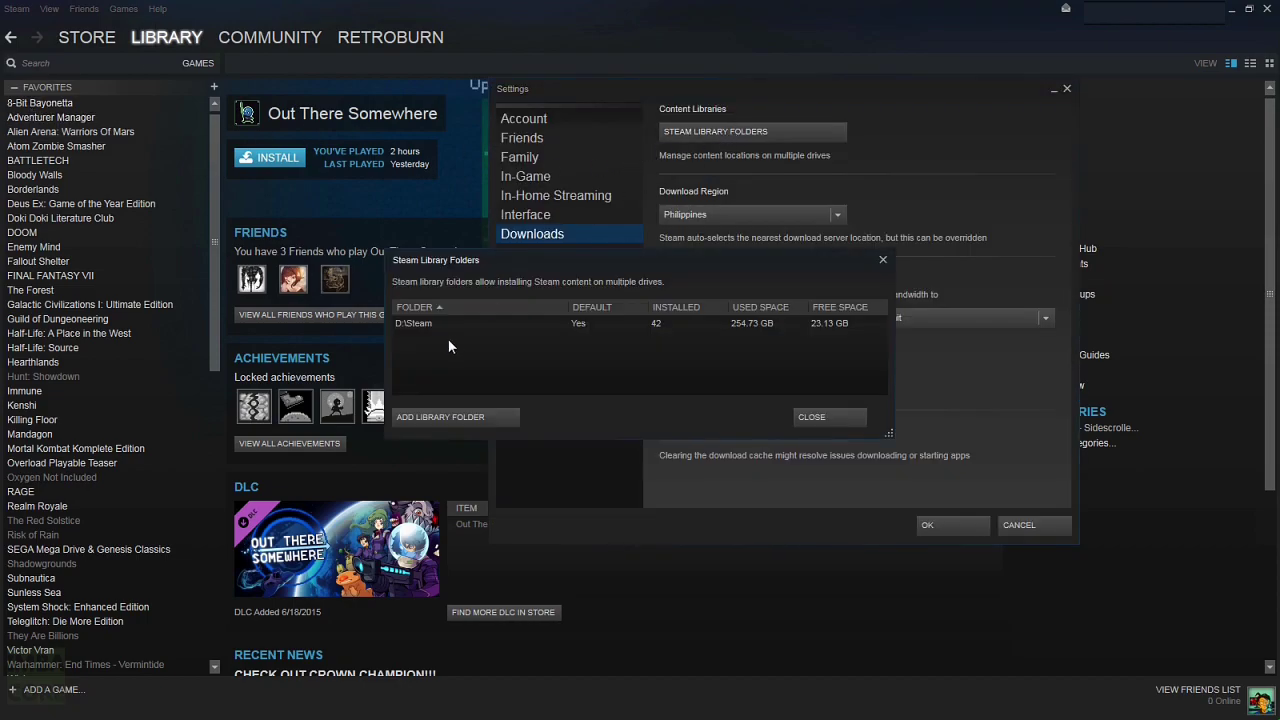
# - Add F:\Steam Library F 1 as a new Steam library folder
pyautogui.click(441, 414)
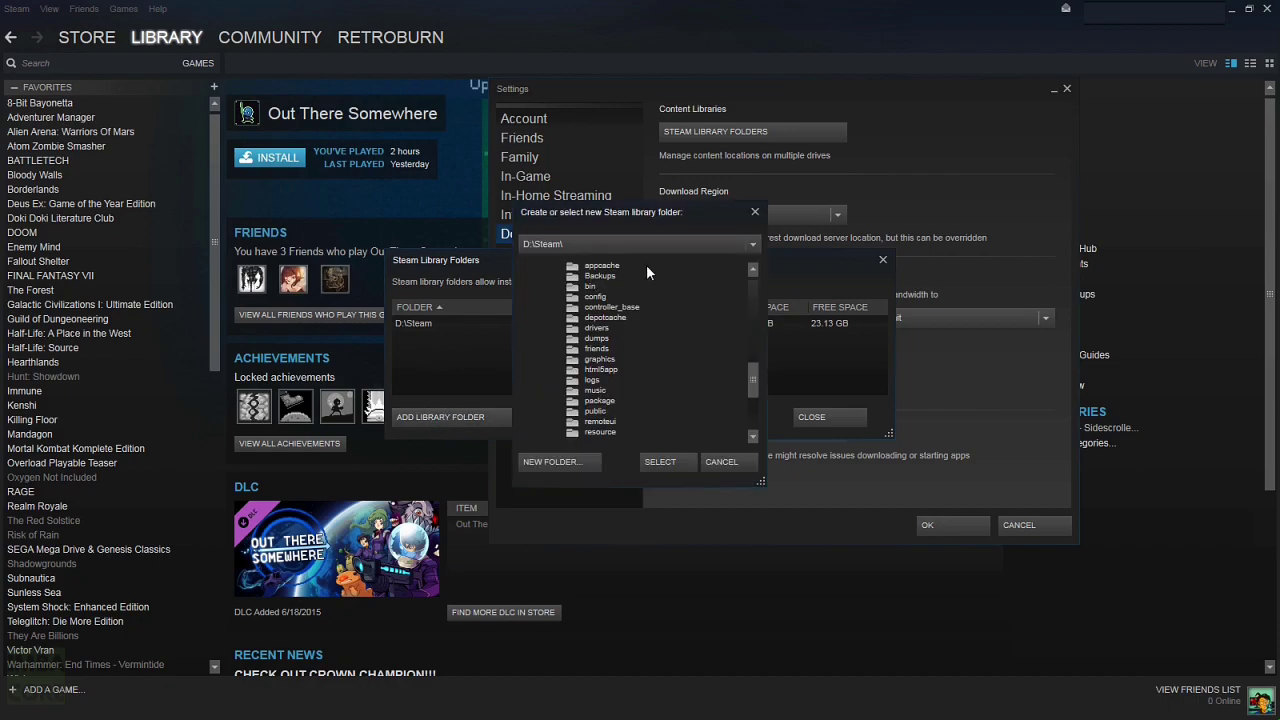
pyautogui.click(711, 242)
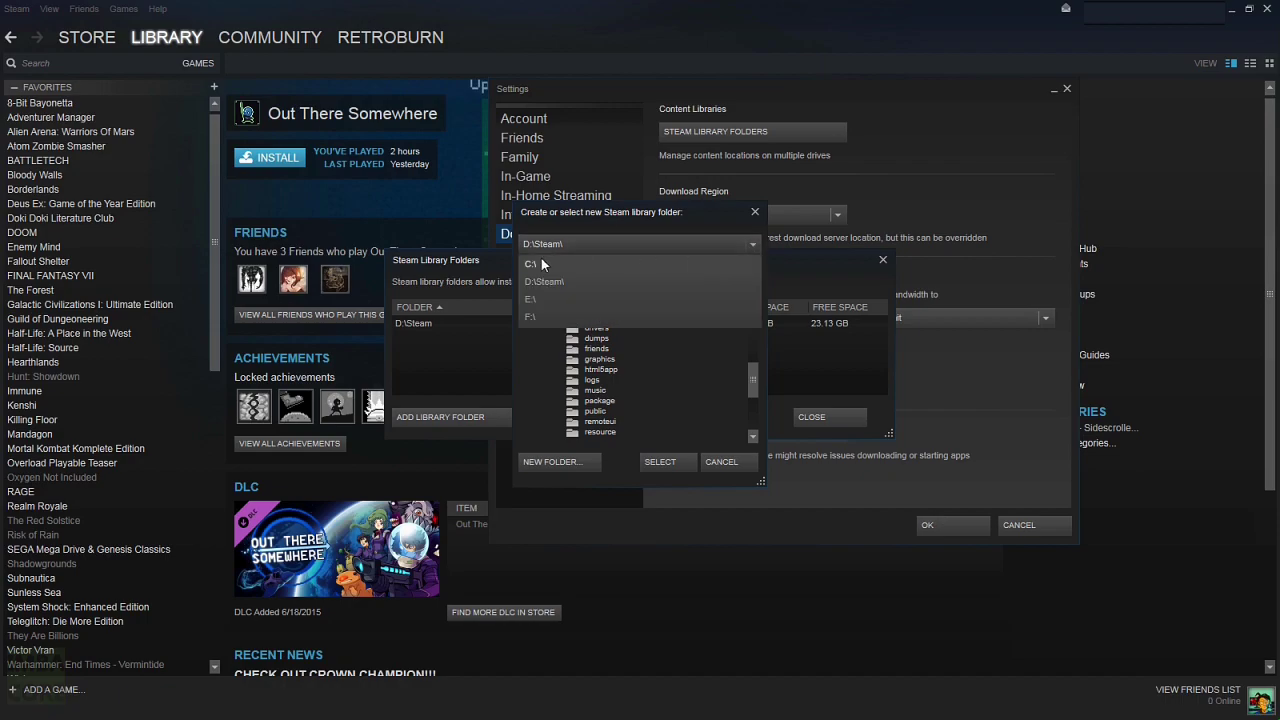
pyautogui.click(537, 317)
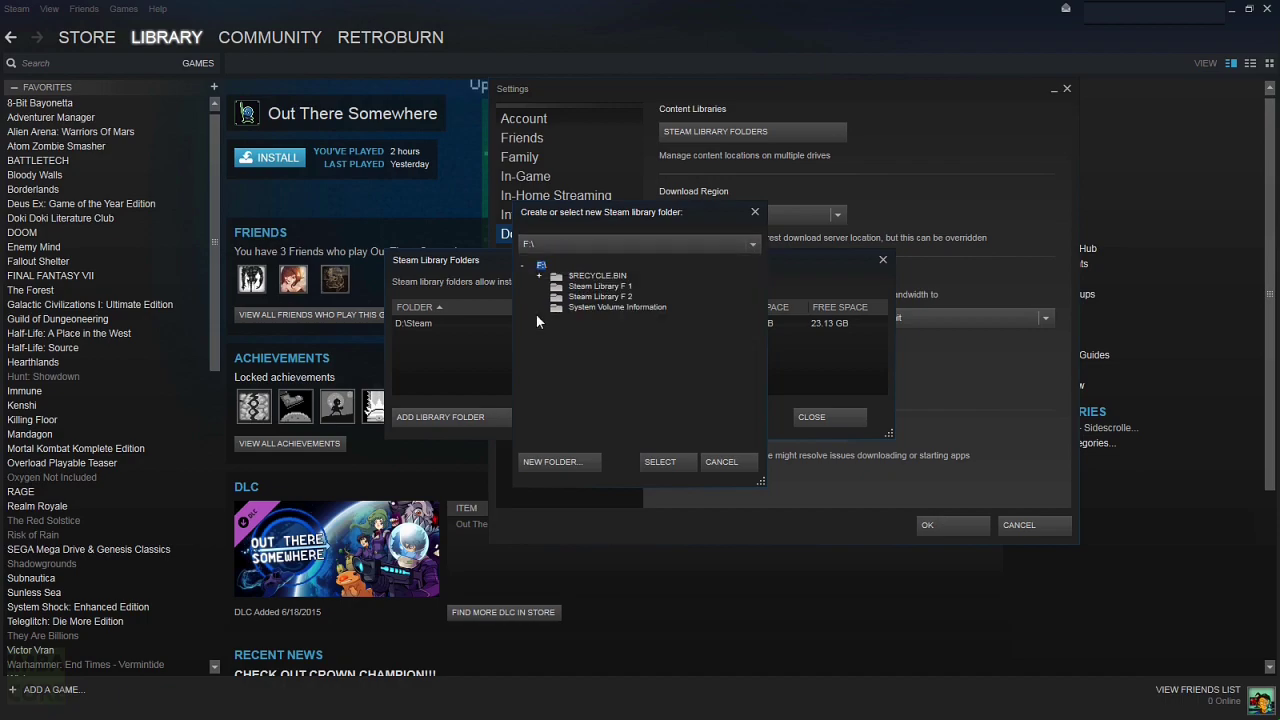
pyautogui.click(612, 286)
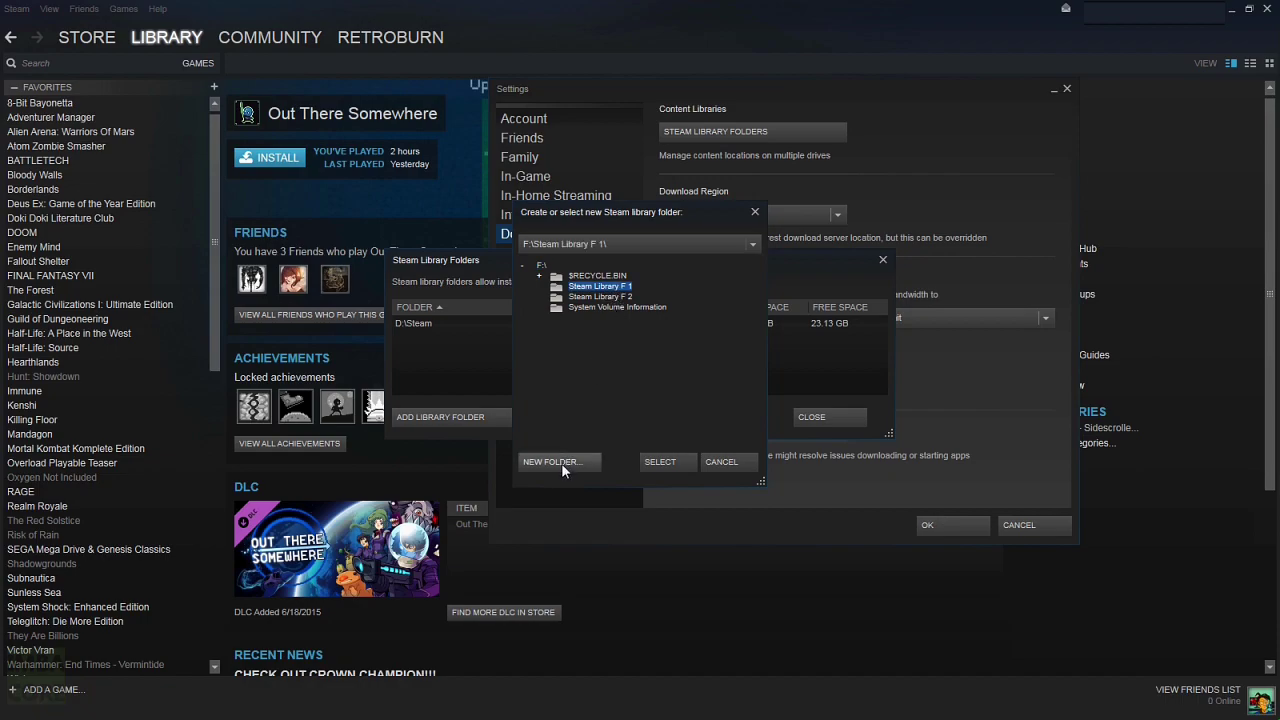
pyautogui.click(658, 461)
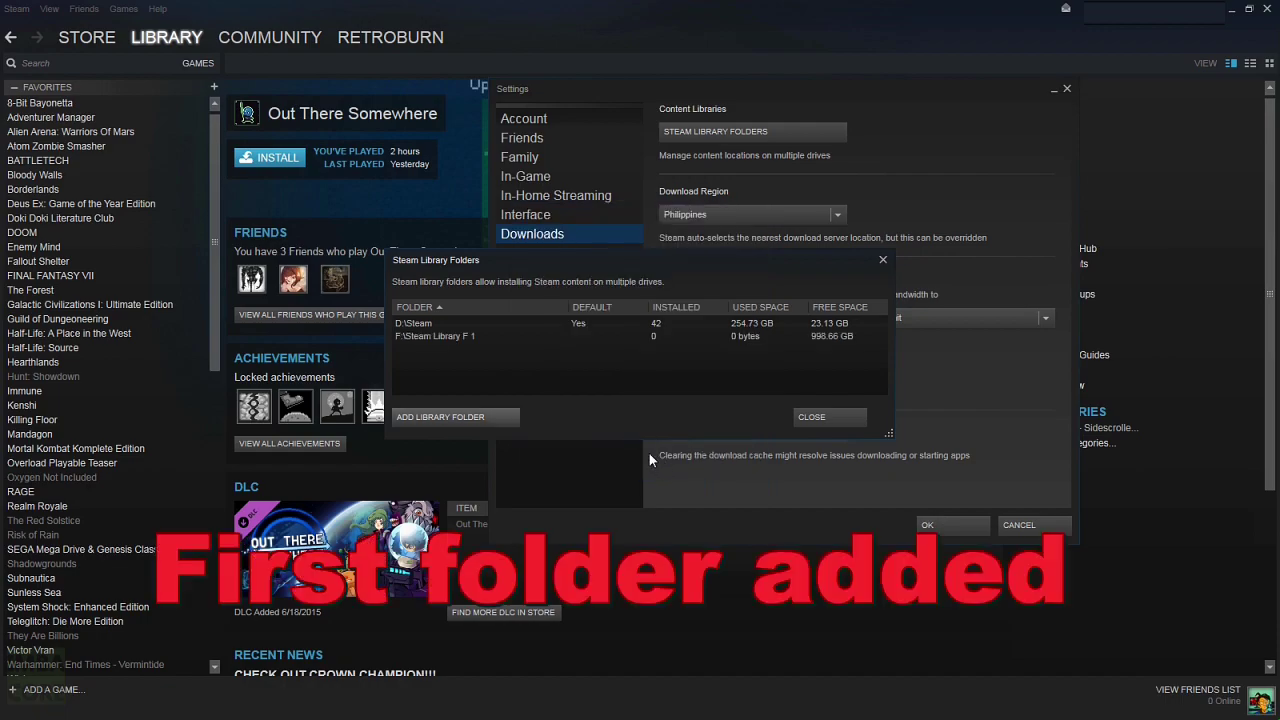
# - Try to add F:\Steam Library F 2 as another Steam library folder on the same drive
pyautogui.click(483, 420)
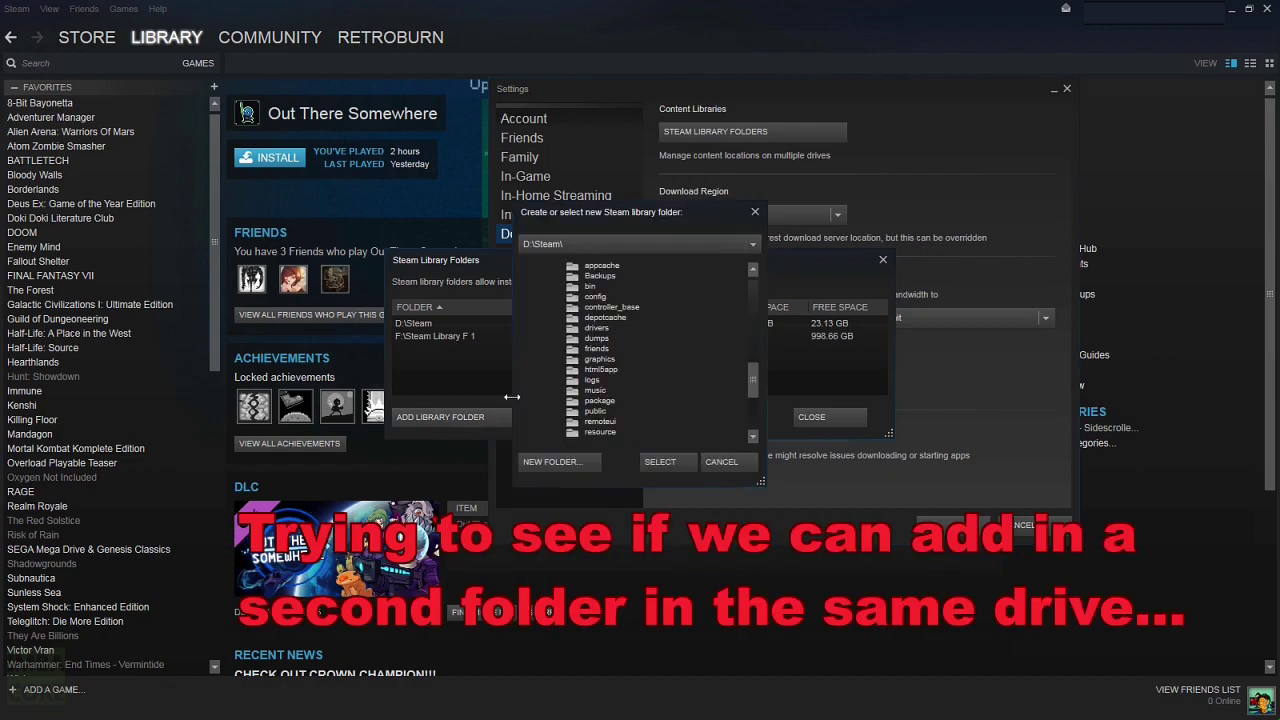
pyautogui.click(700, 243)
pyautogui.click(548, 317)
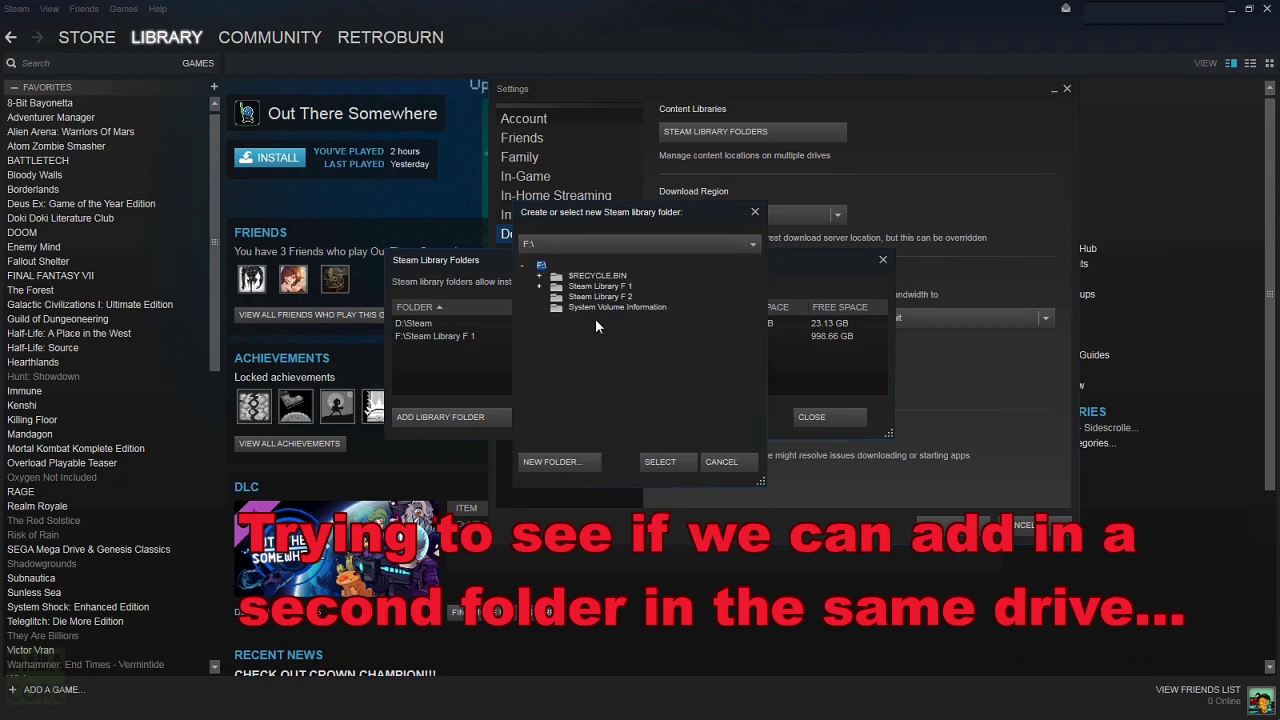
pyautogui.click(610, 298)
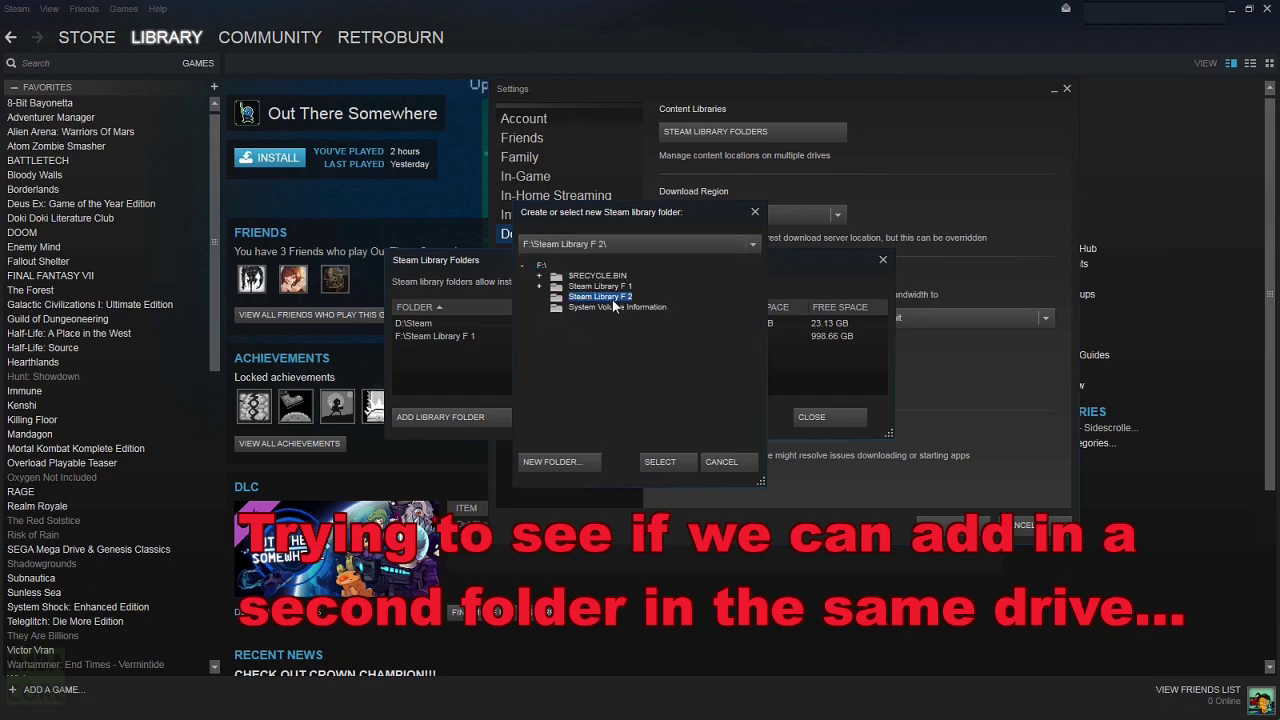
pyautogui.click(660, 463)
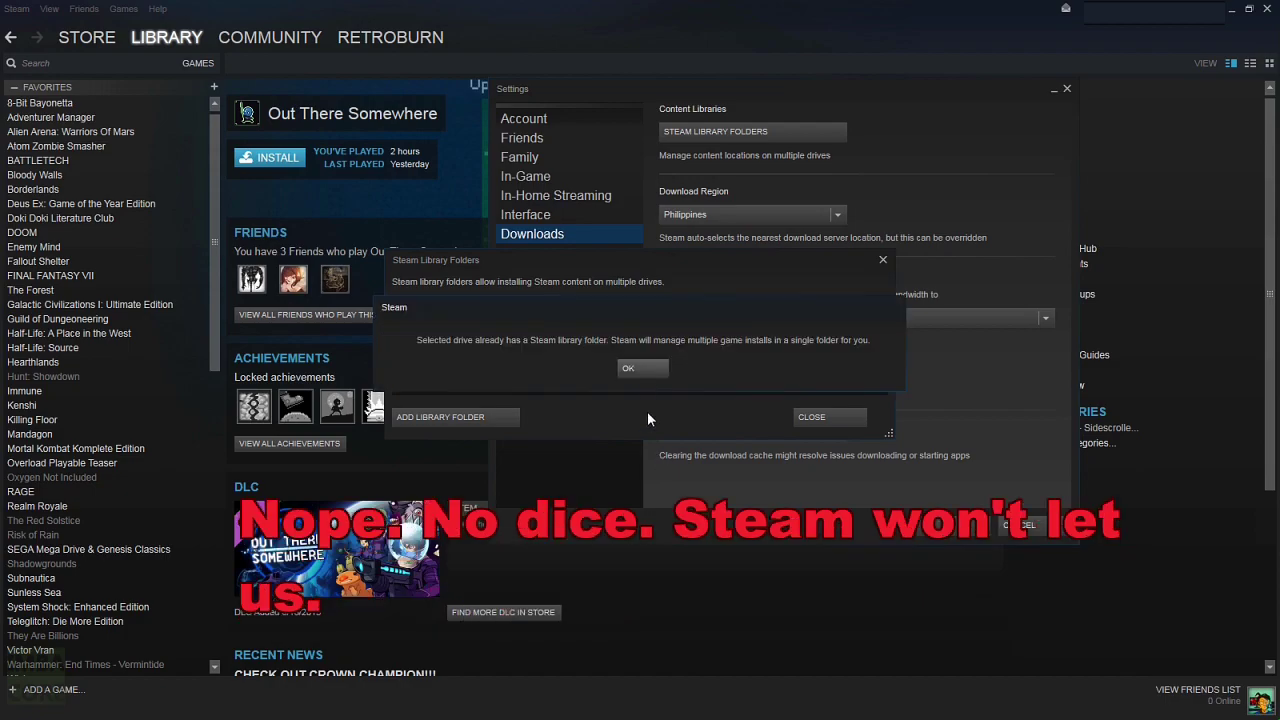
pyautogui.click(641, 370)
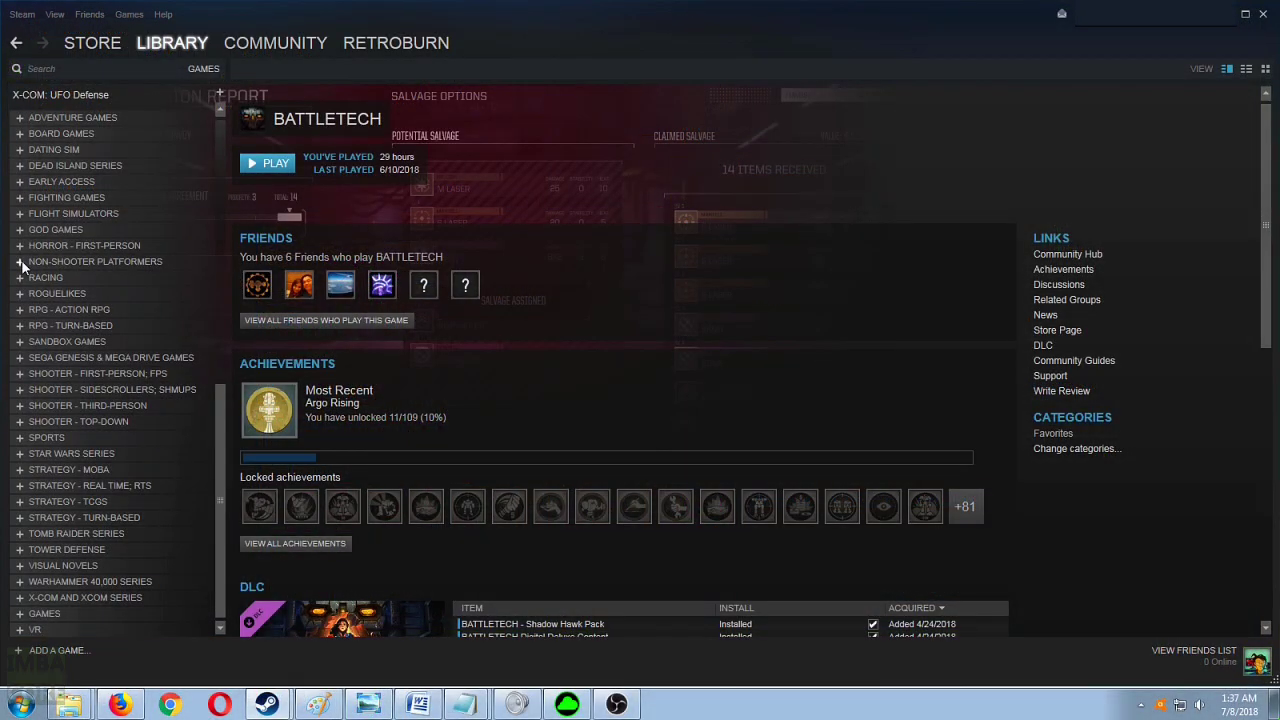
# - Install 8BitBoy from the Non-Shooter Platformers category, choosing F:\Steam Library F 1 as the install location
pyautogui.click(20, 262)
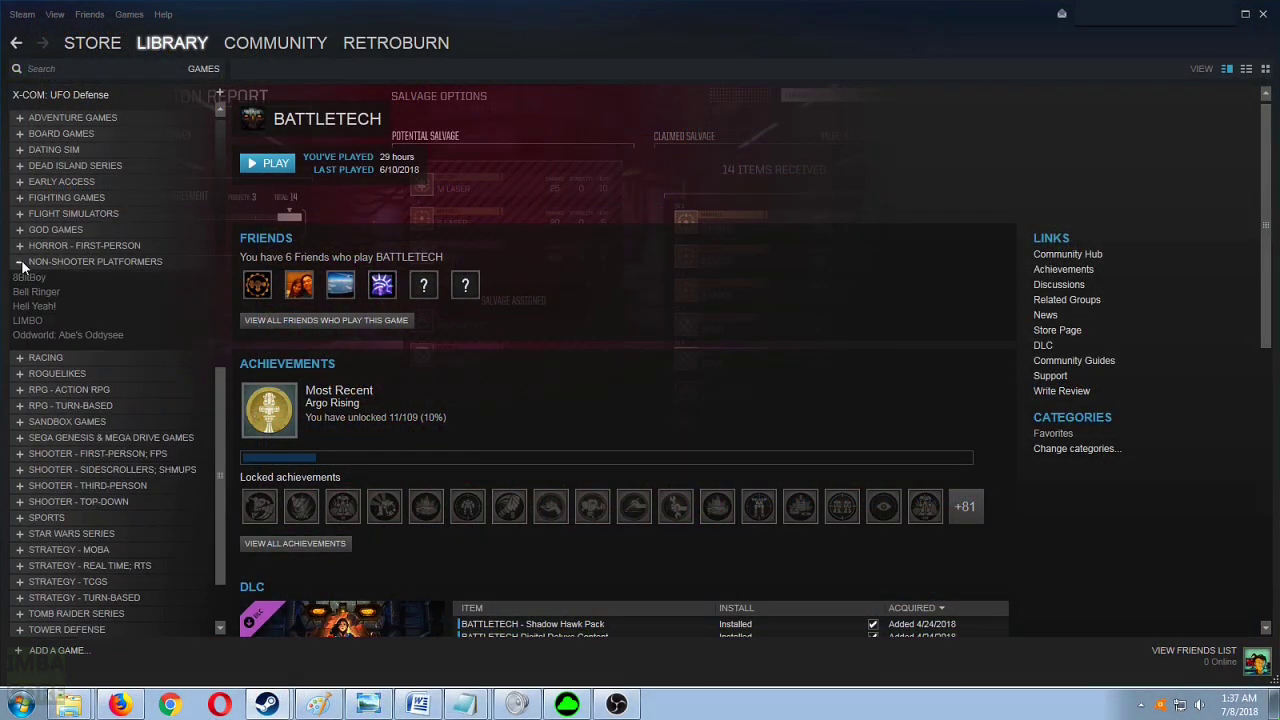
pyautogui.click(29, 277)
pyautogui.click(286, 166)
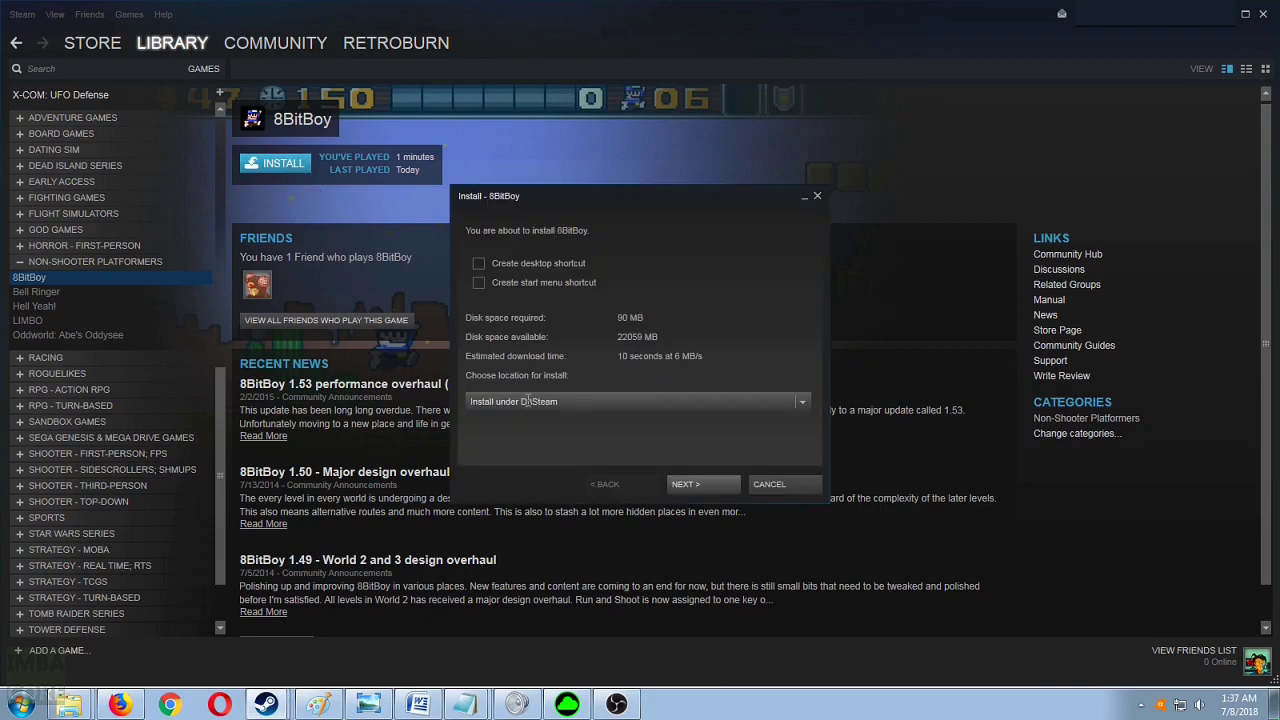
pyautogui.click(810, 405)
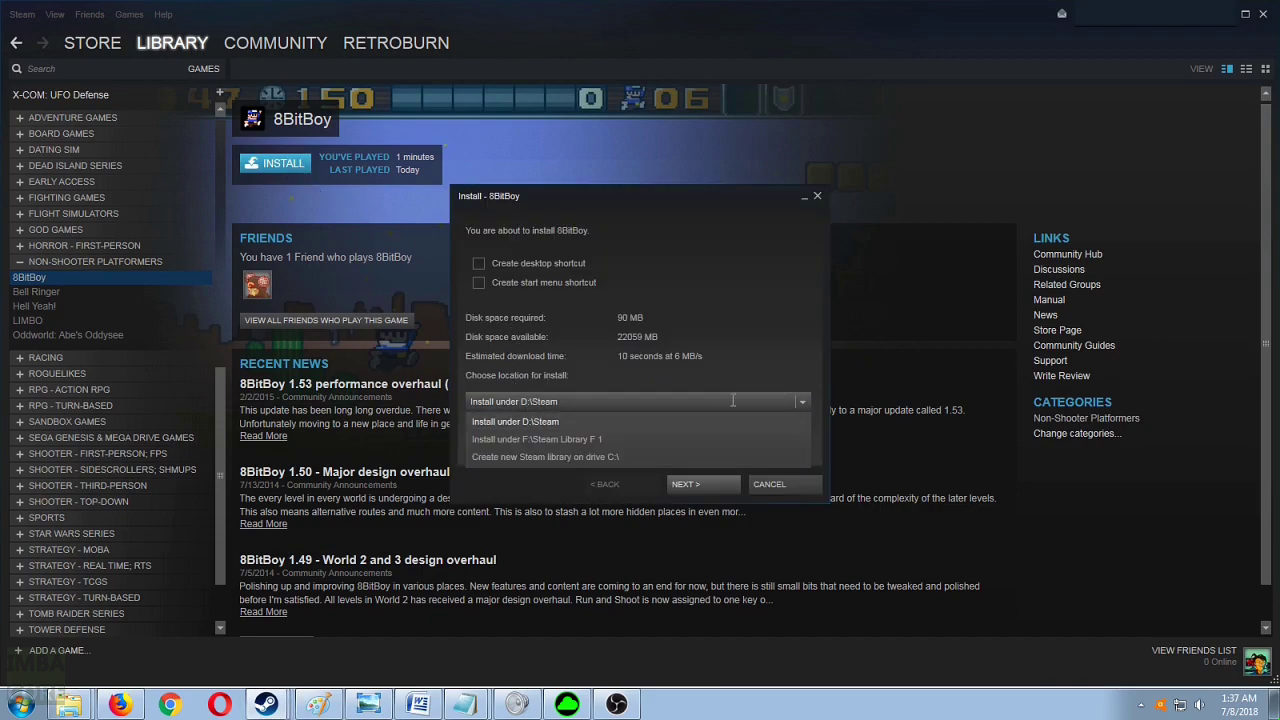
pyautogui.click(572, 439)
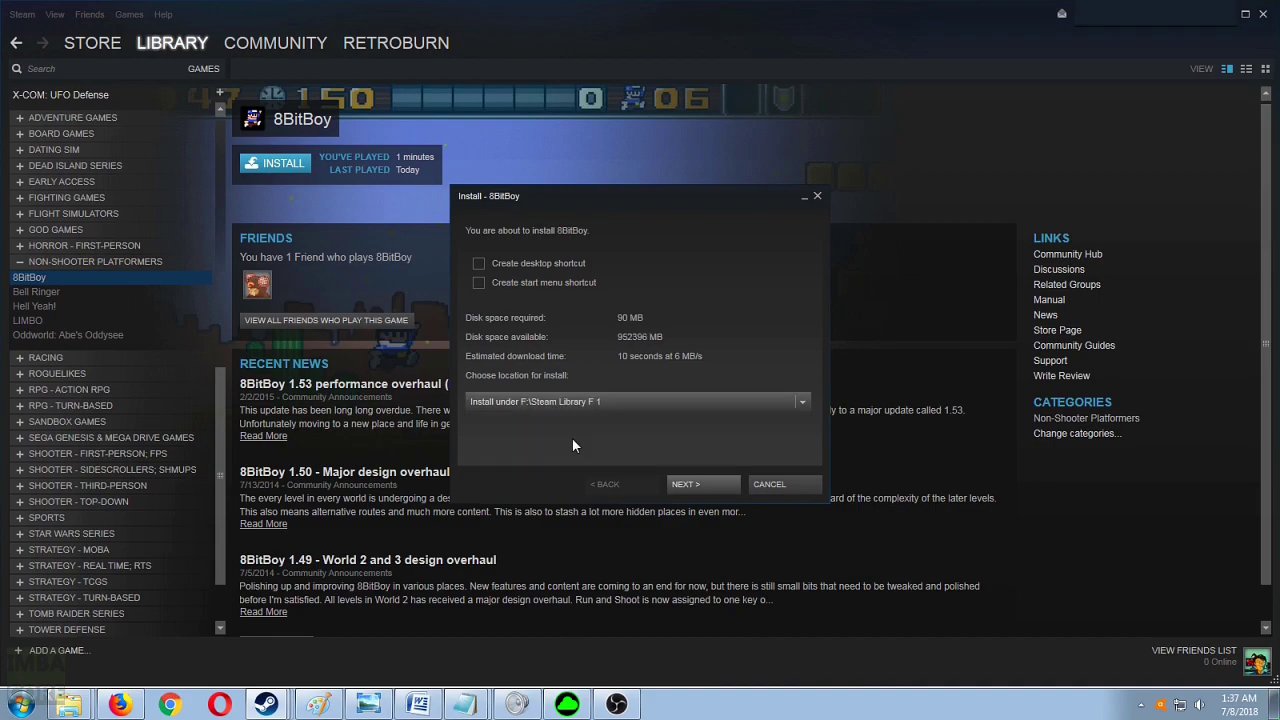
pyautogui.click(700, 489)
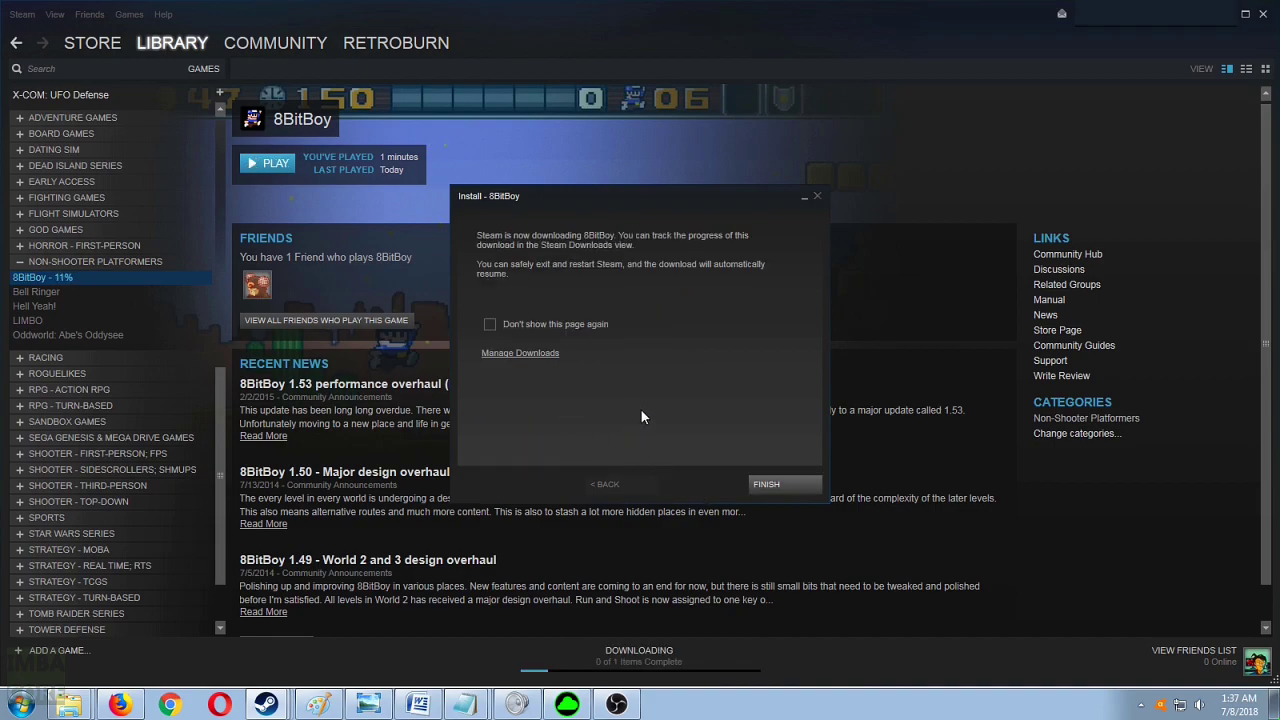
pyautogui.click(766, 484)
# - Check the download's progress in the downloads view and launch 8BitBoy from there
pyautogui.click(648, 658)
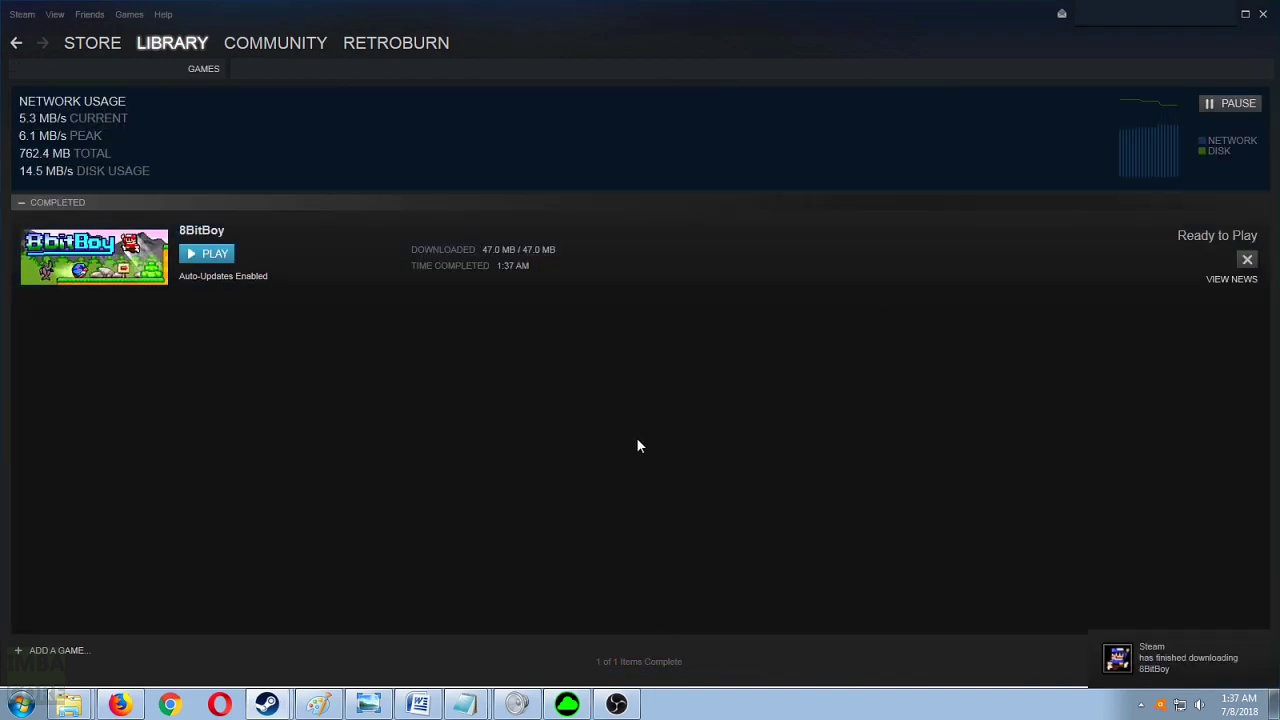
pyautogui.click(214, 254)
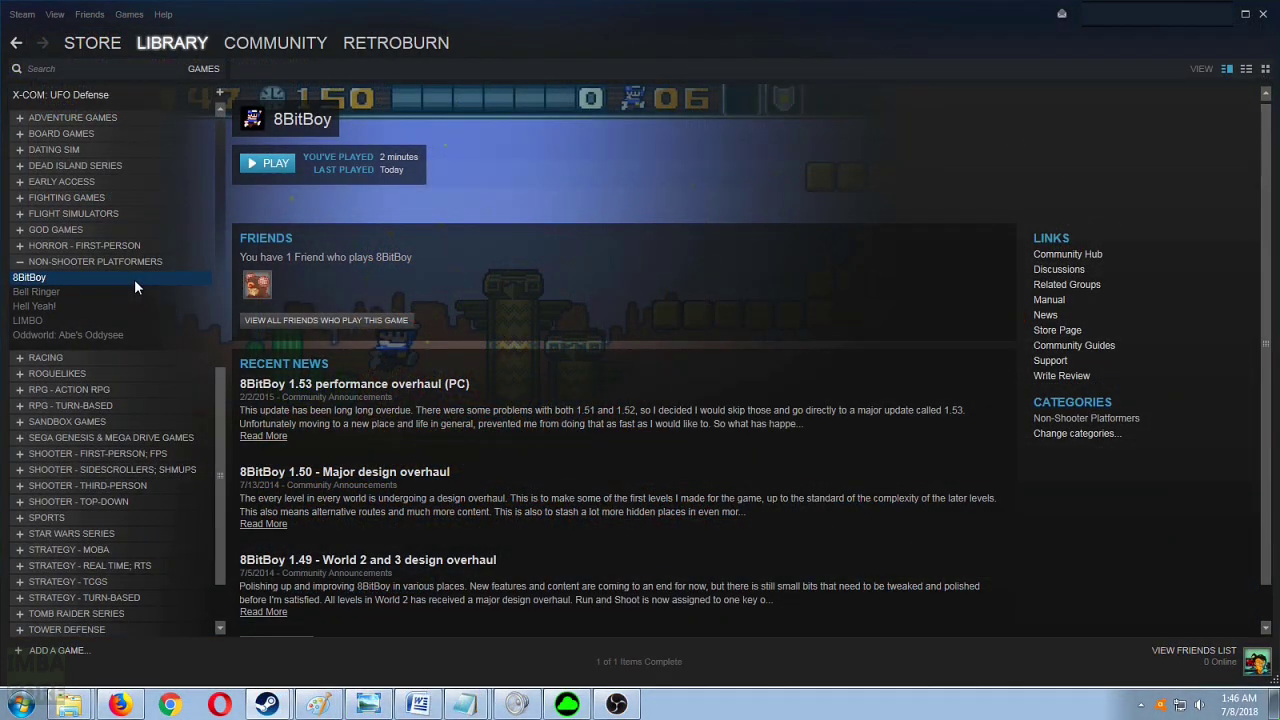
# - Move 8BitBoy's install folder to the D:\Steam library folder through the local files section of the game's properties
pyautogui.rightClick(134, 279)
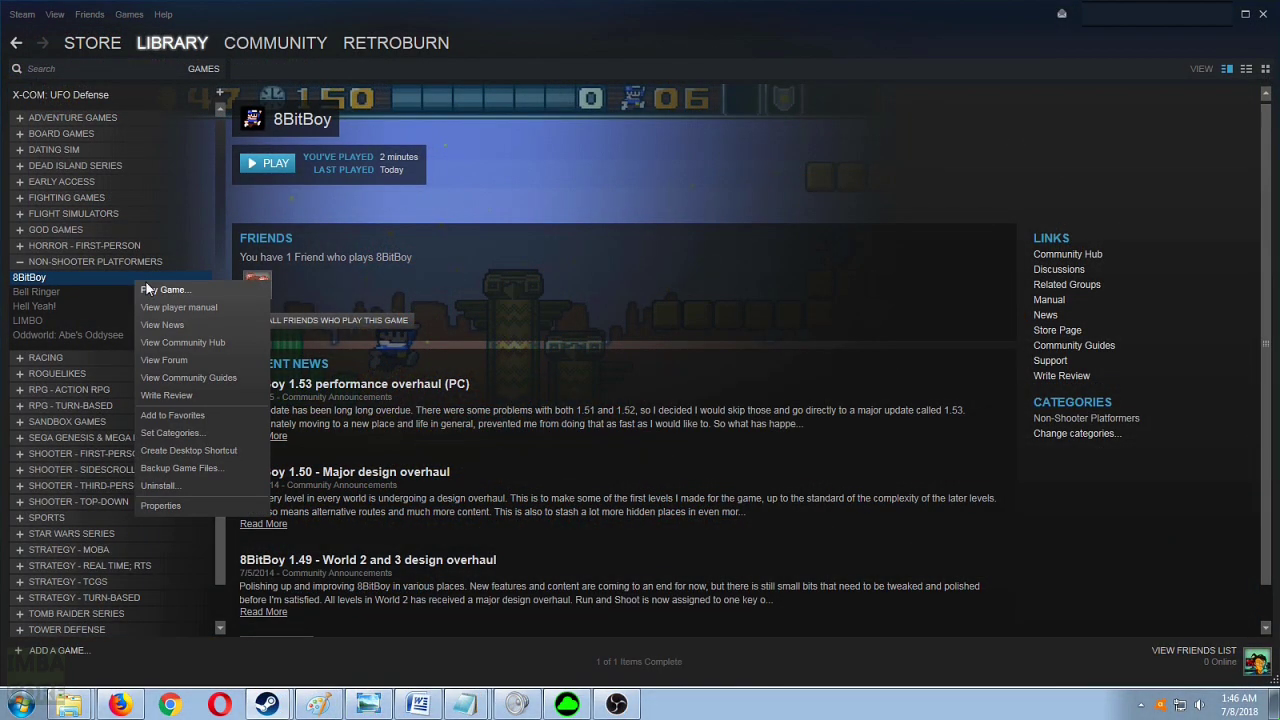
pyautogui.click(187, 505)
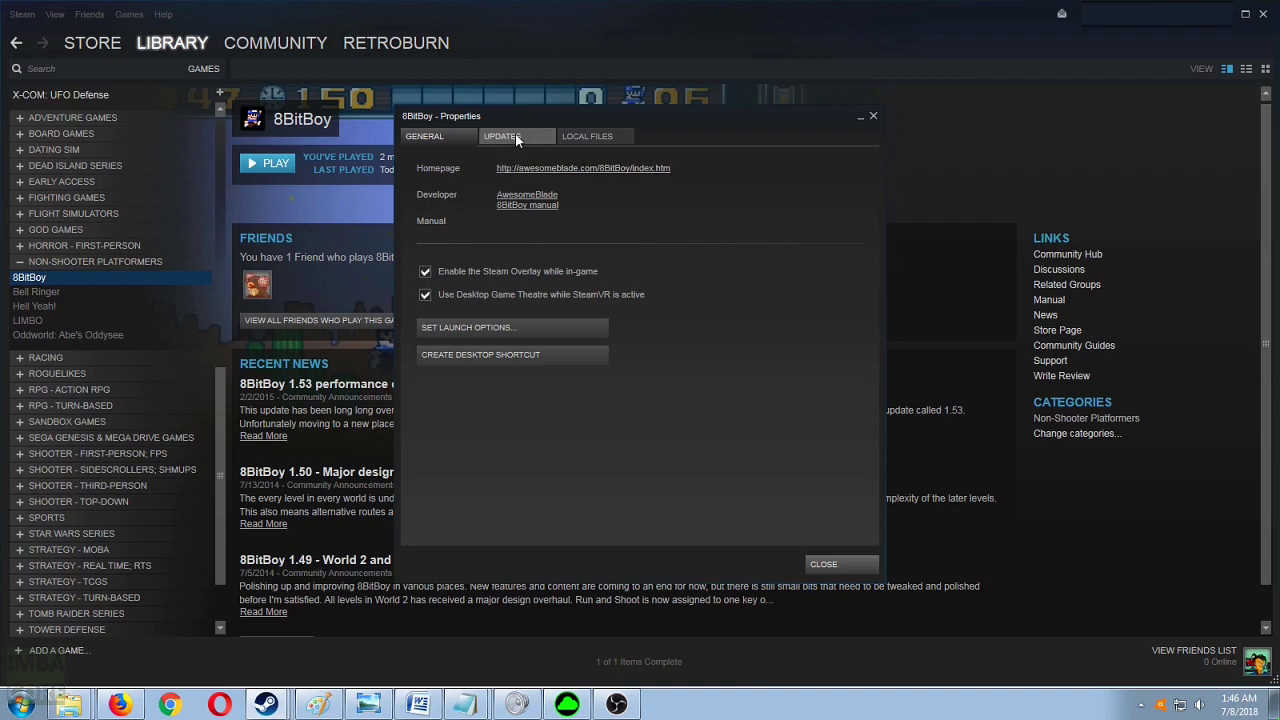
pyautogui.click(515, 135)
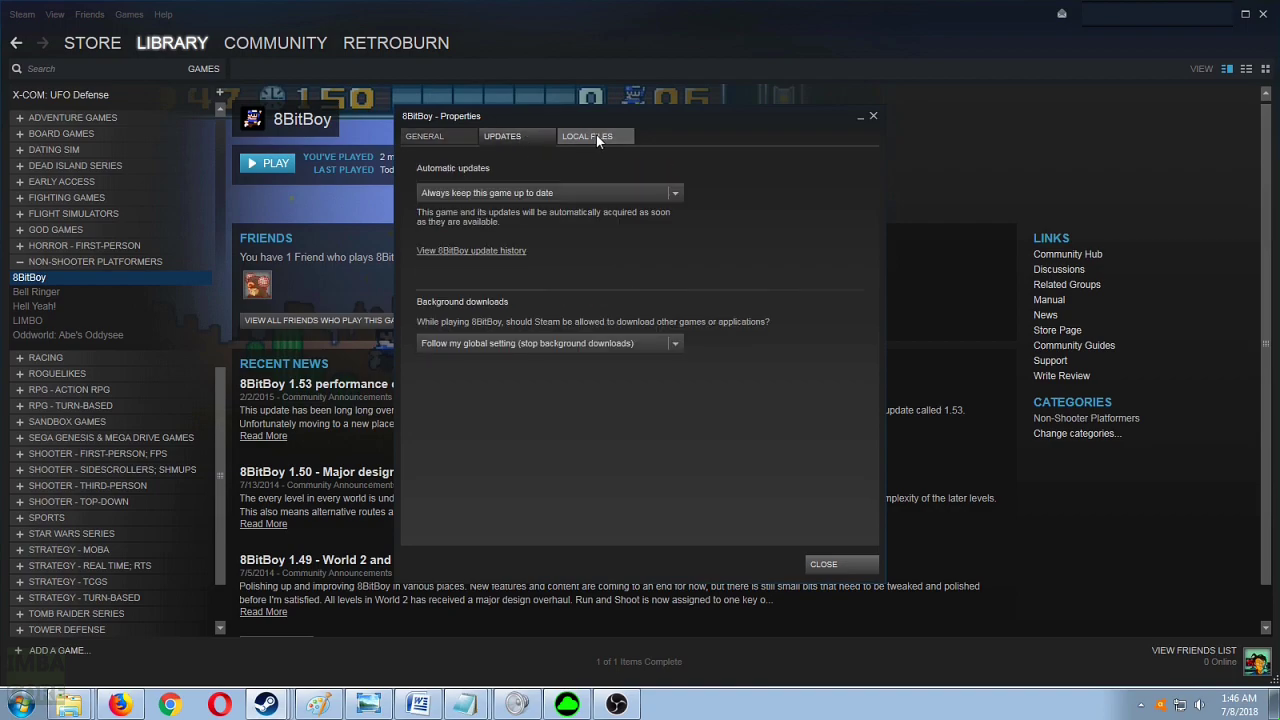
pyautogui.click(596, 135)
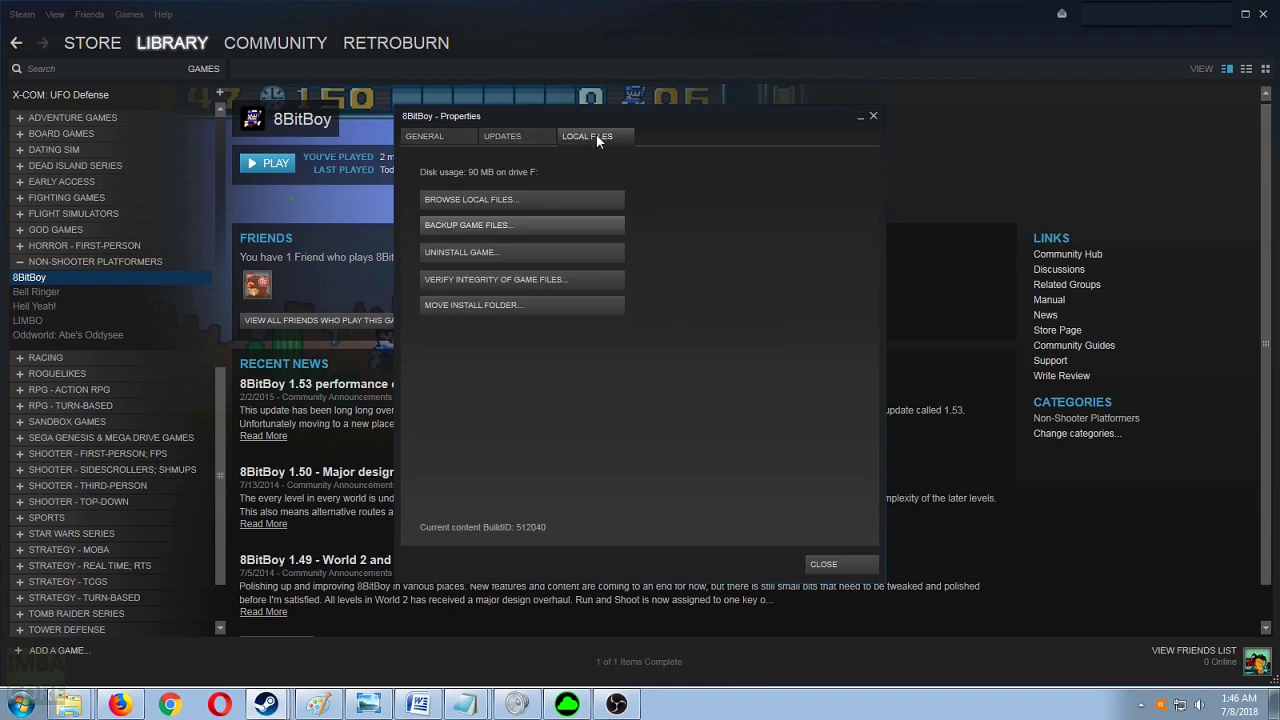
pyautogui.click(507, 310)
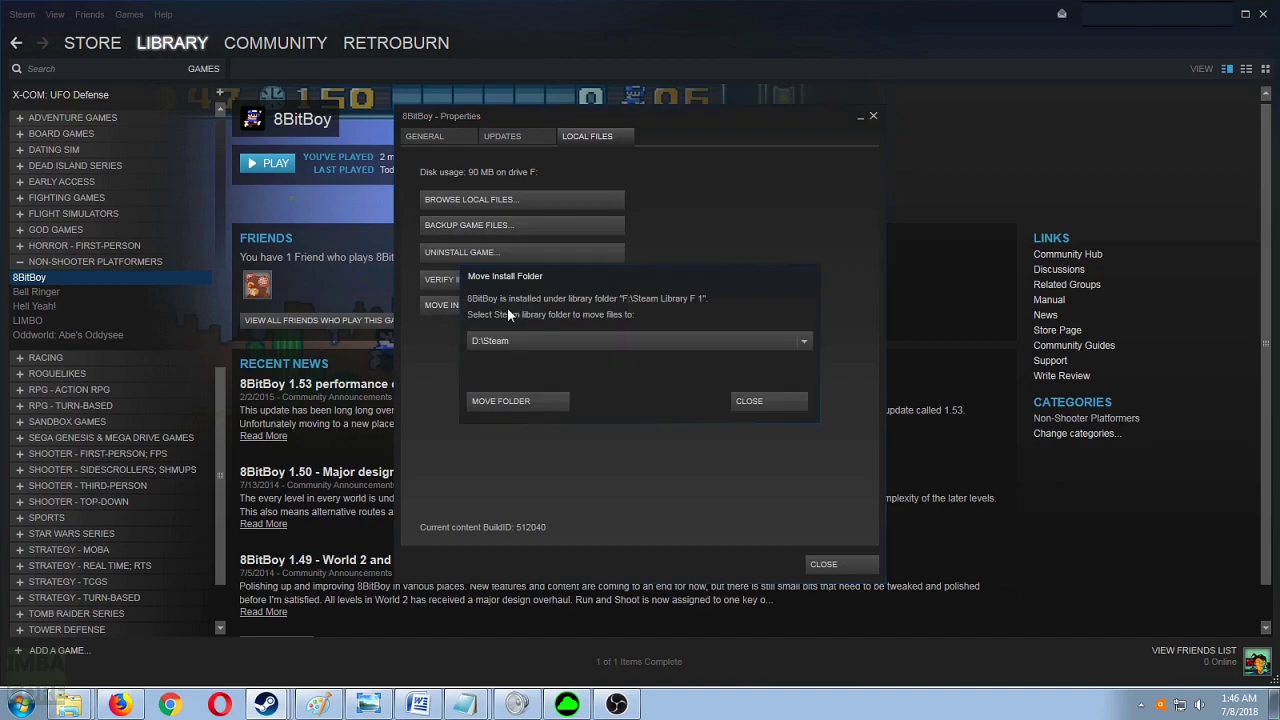
pyautogui.click(802, 341)
pyautogui.click(726, 337)
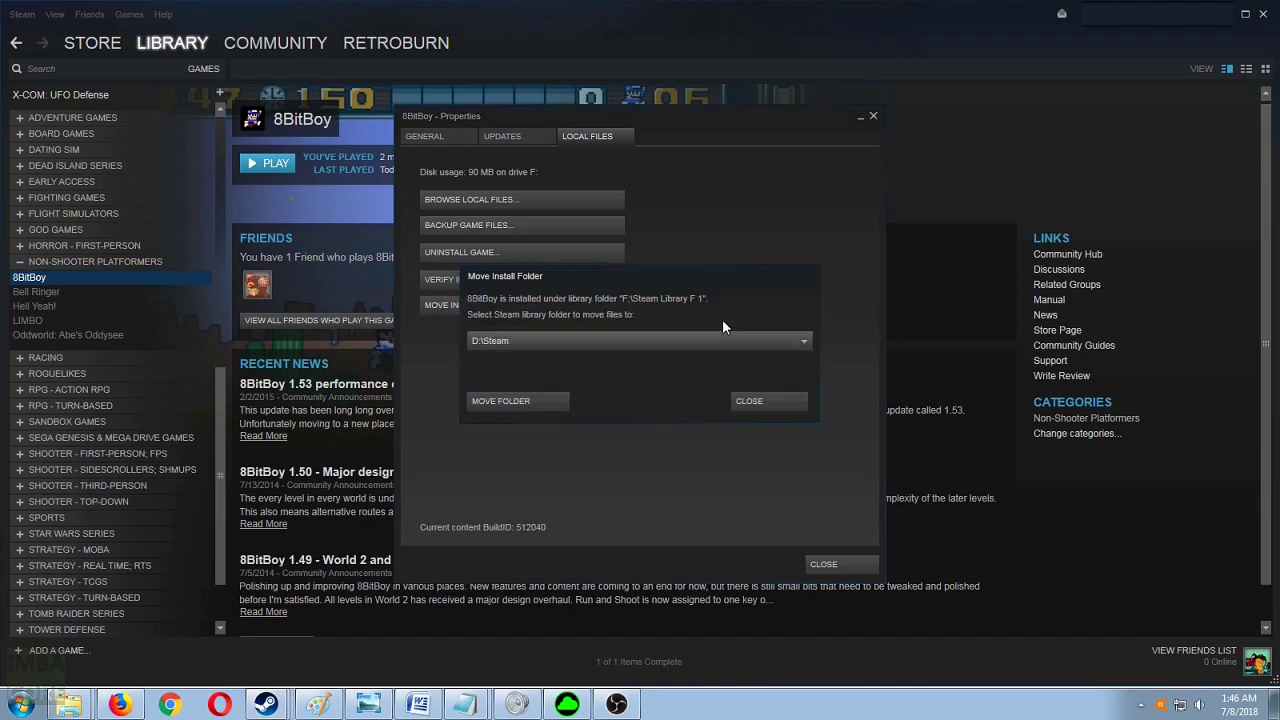
pyautogui.click(503, 403)
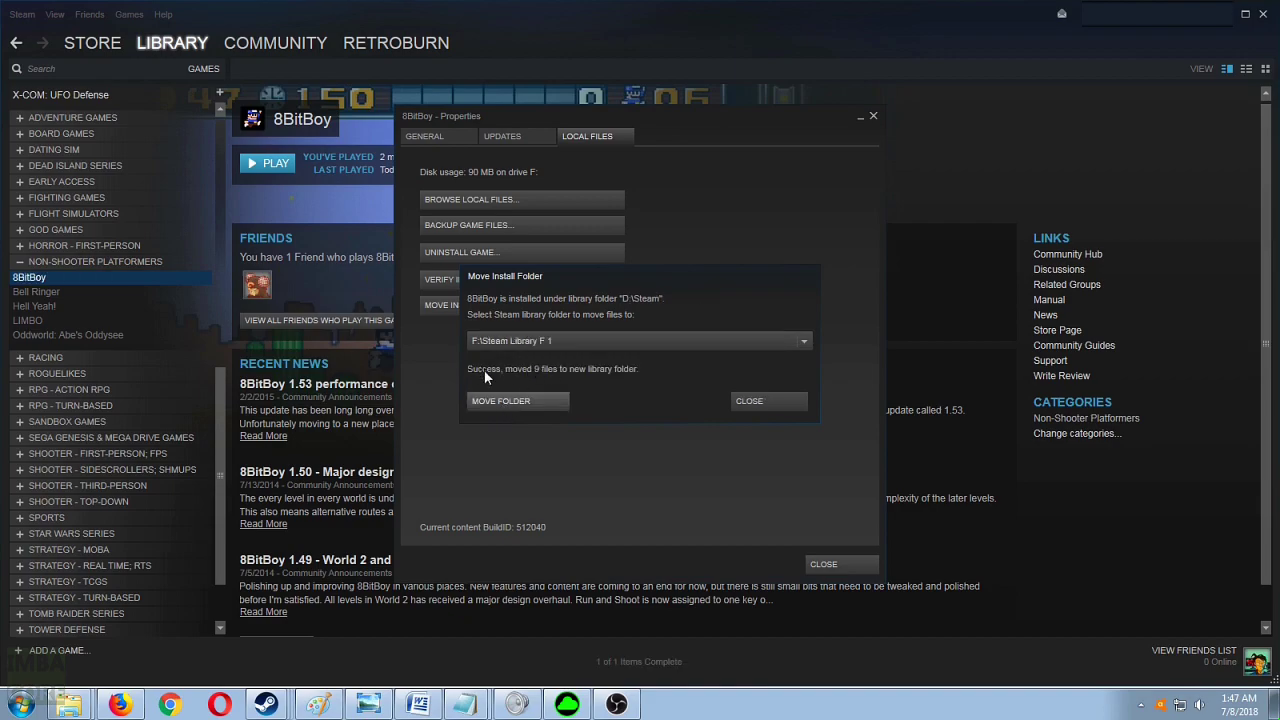
pyautogui.click(752, 400)
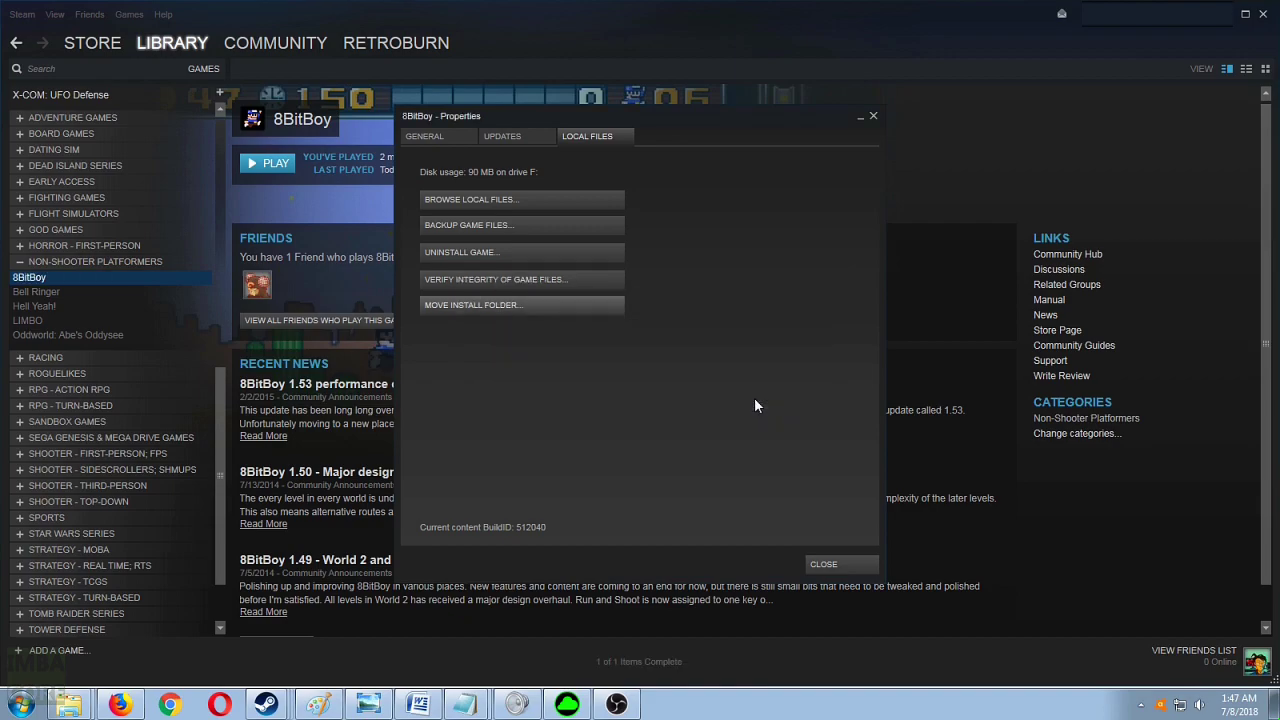
# - Close 8BitBoy's properties and launch the game from its library page
pyautogui.click(841, 564)
pyautogui.click(275, 165)
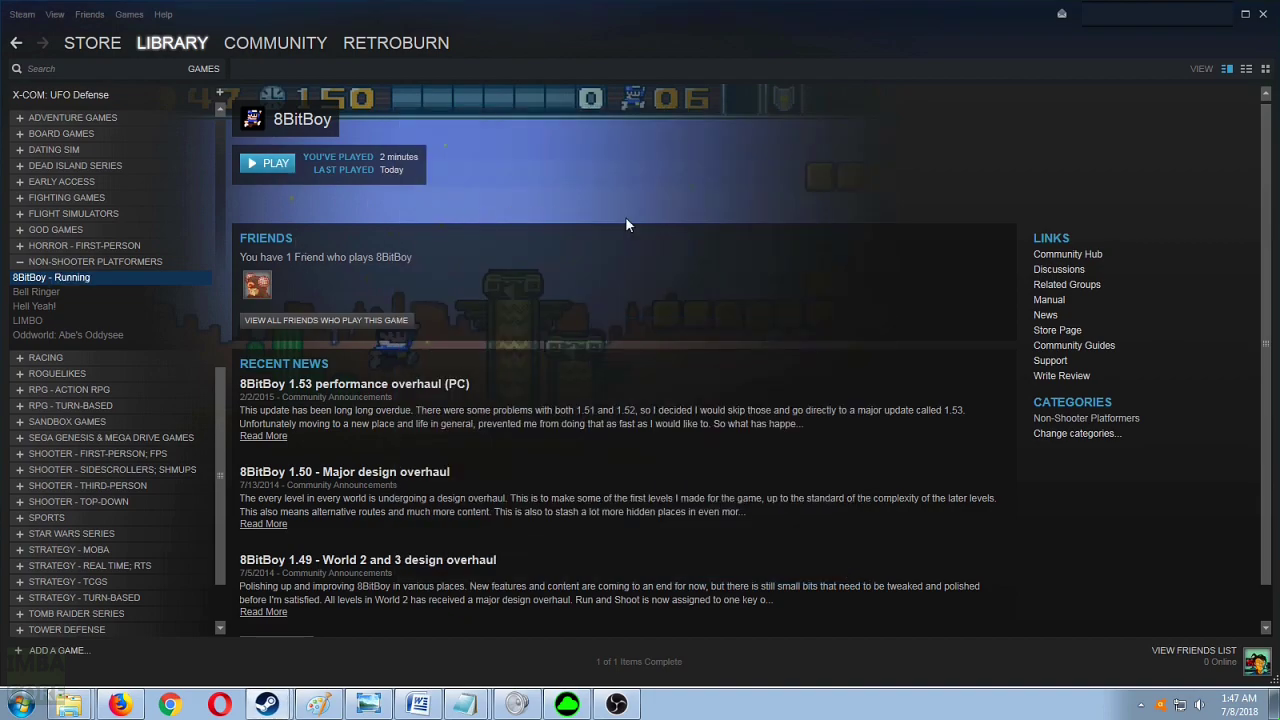